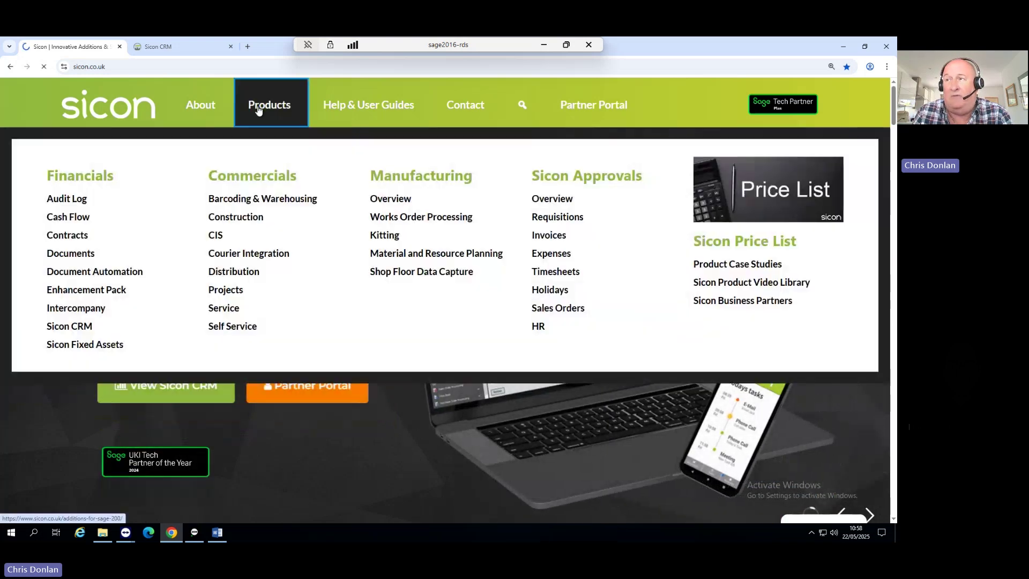
Open the Sicon CRM Help and User Guide from the Sicon CRM product page and dismiss the Healthcheck pop-up.
left_click(262, 104)
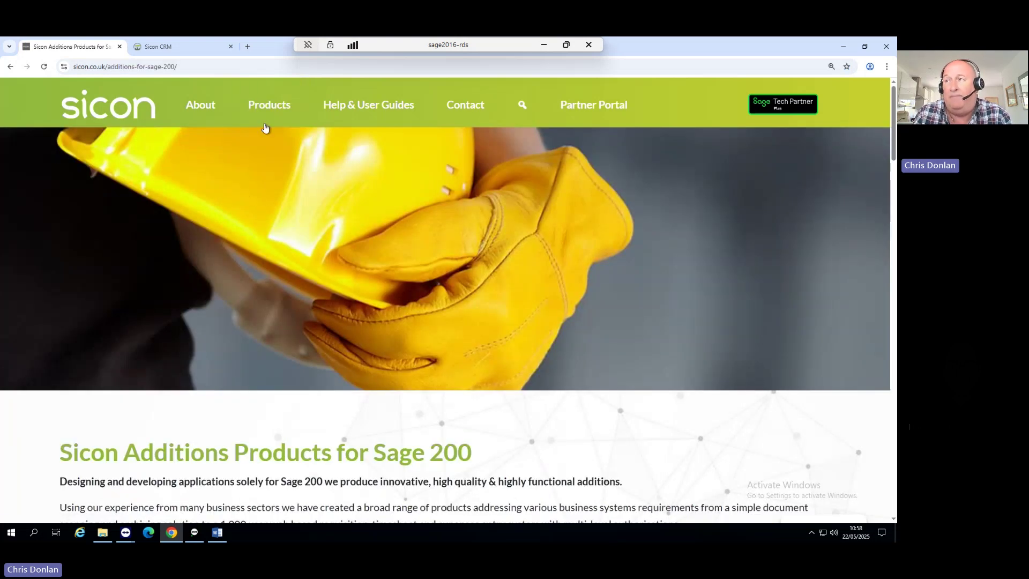
mouse_move(266, 124)
left_click(80, 325)
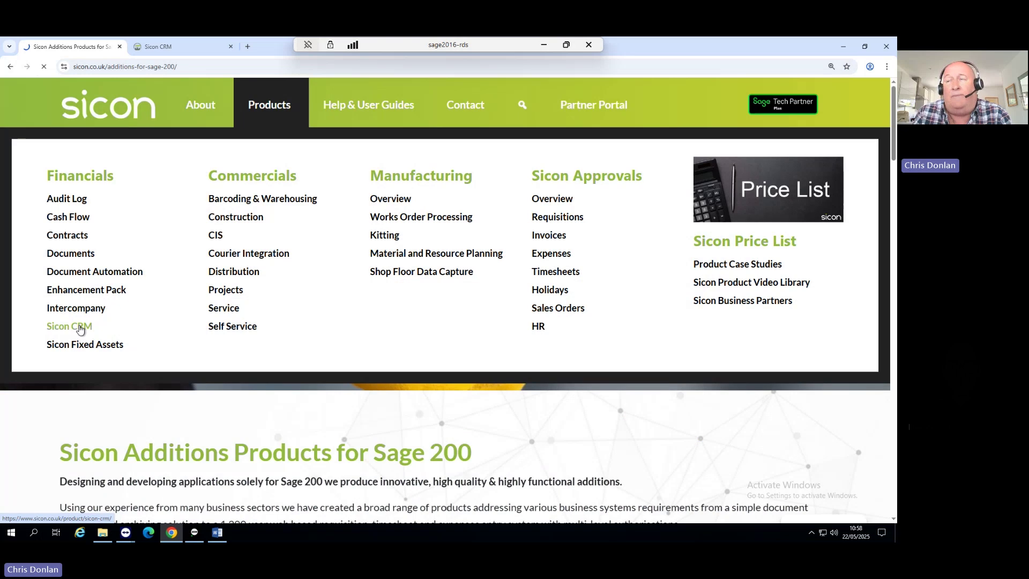
scroll(794, 340, "down", 3)
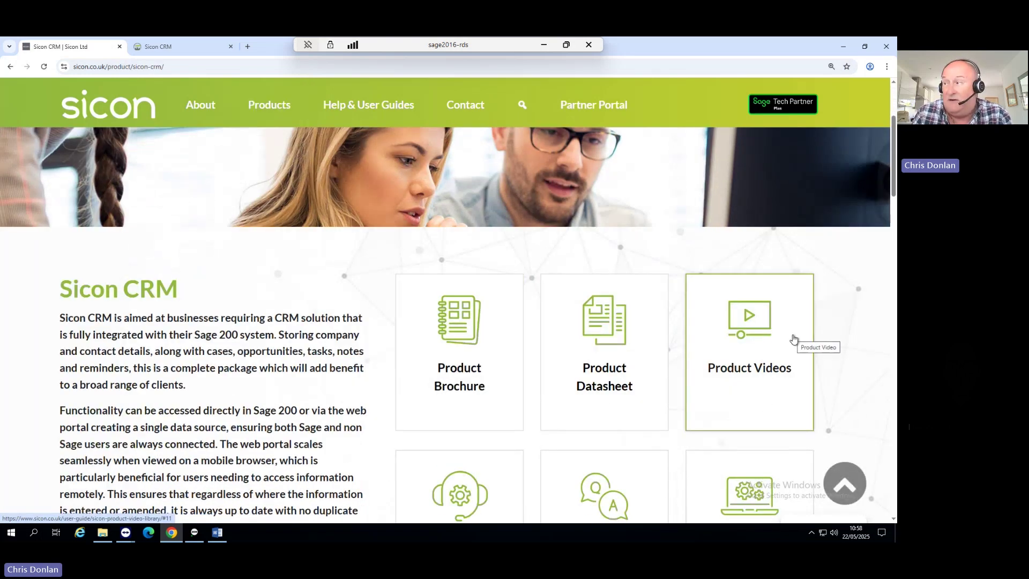
scroll(794, 340, "down", 4)
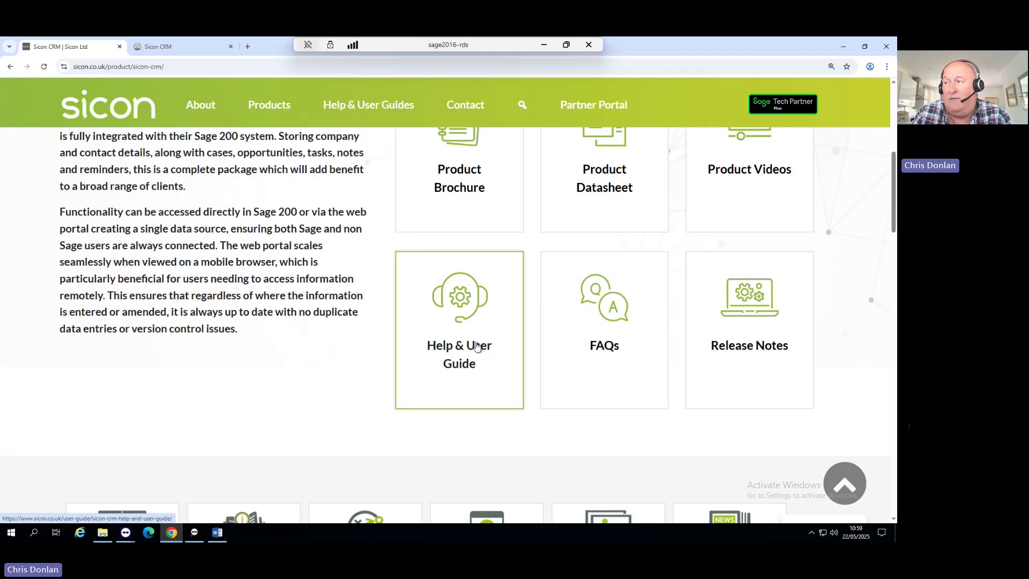
left_click(477, 345)
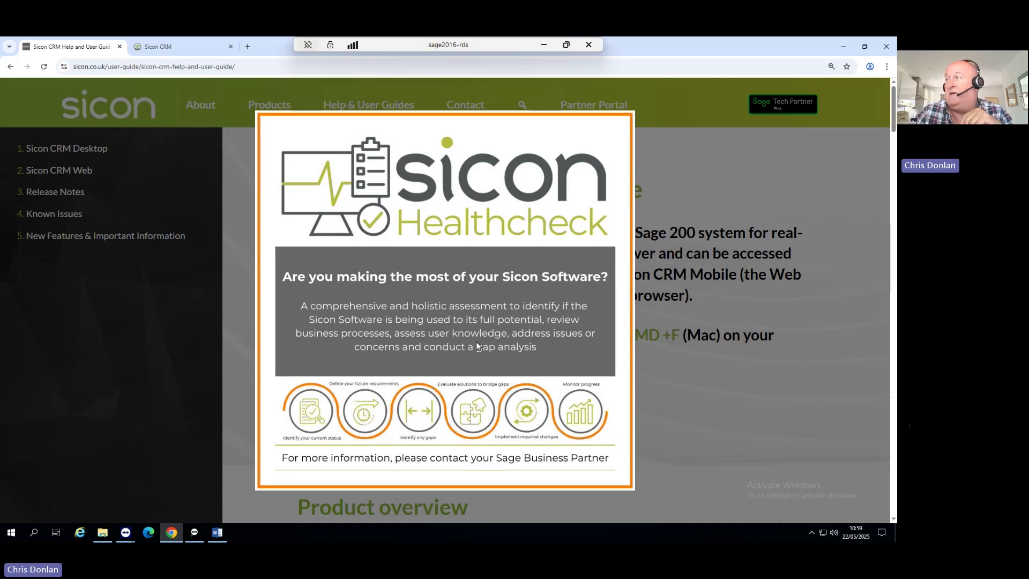
left_click(694, 145)
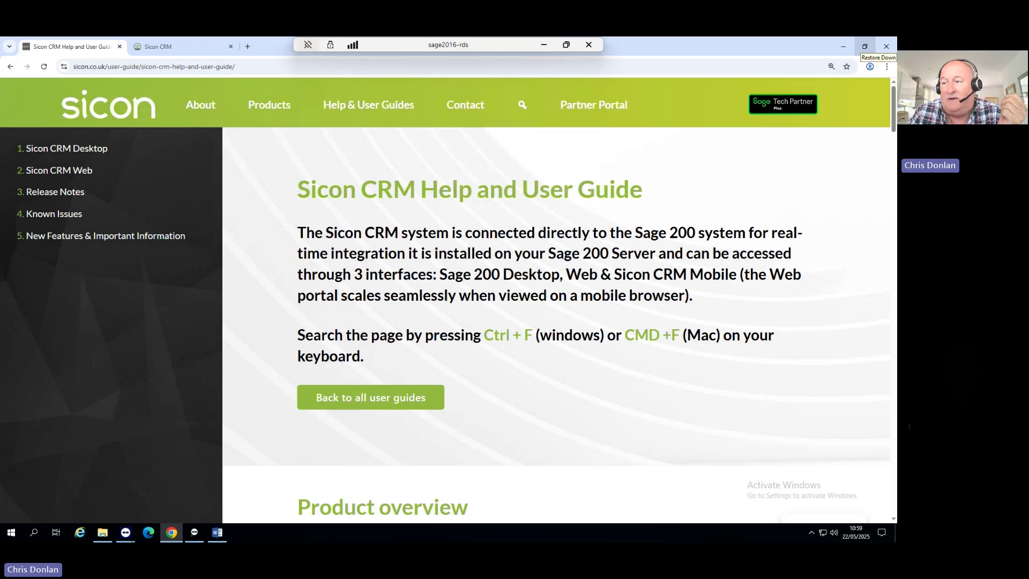
Switch to Sage 200, open the Sicon CRM company search and list all active companies.
left_click(864, 46)
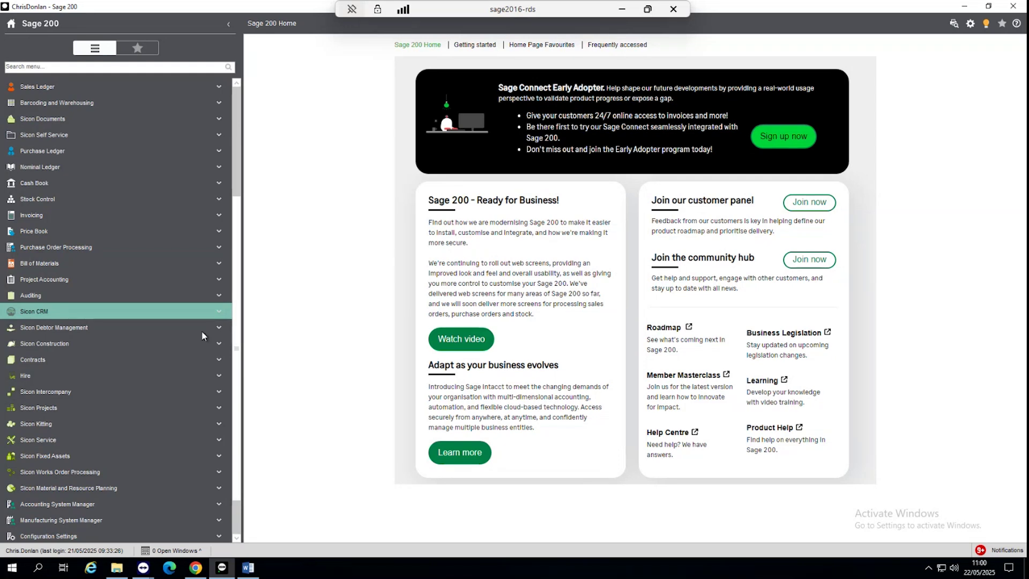
left_click(79, 315)
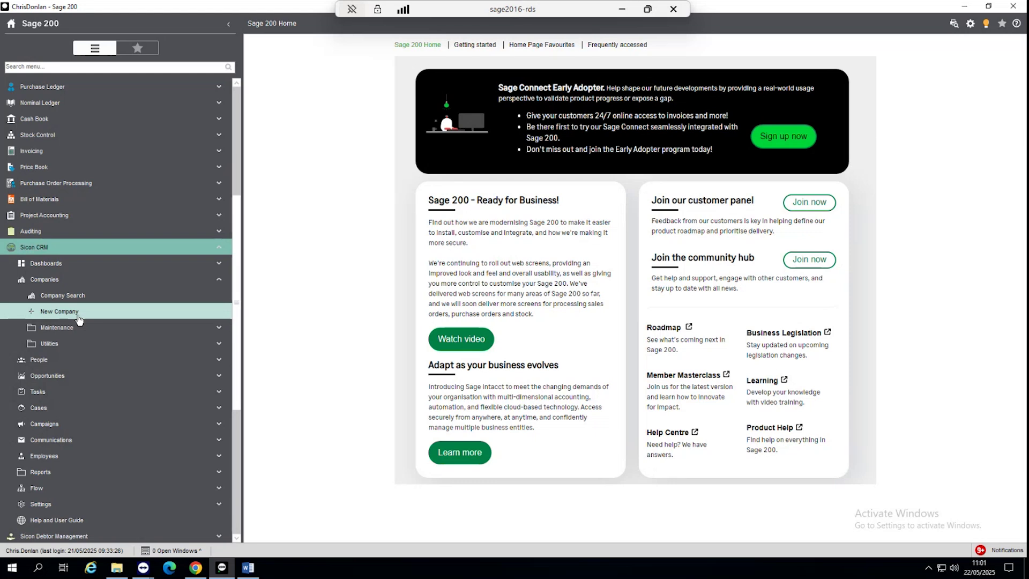
left_click(89, 295)
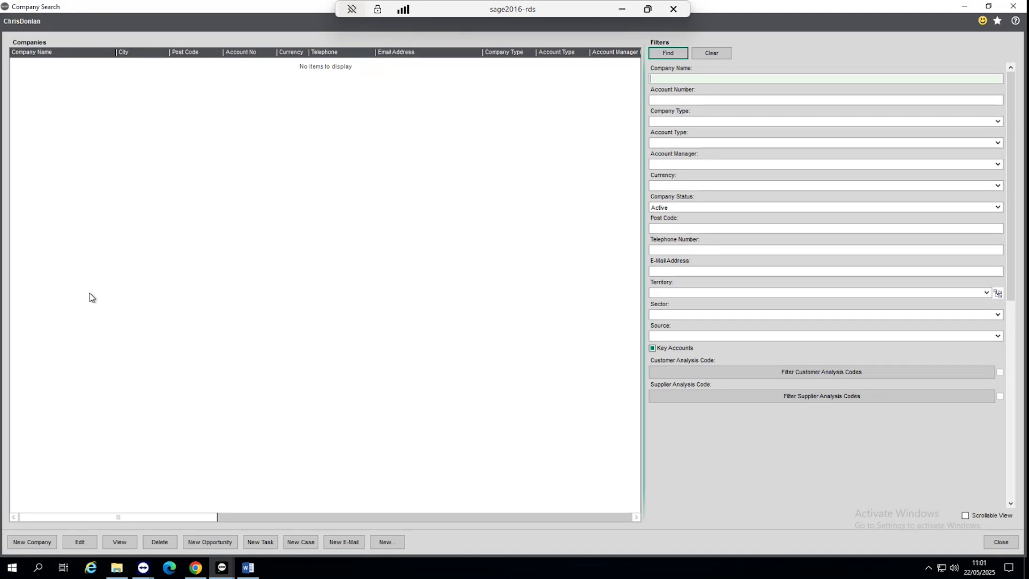
left_click(661, 56)
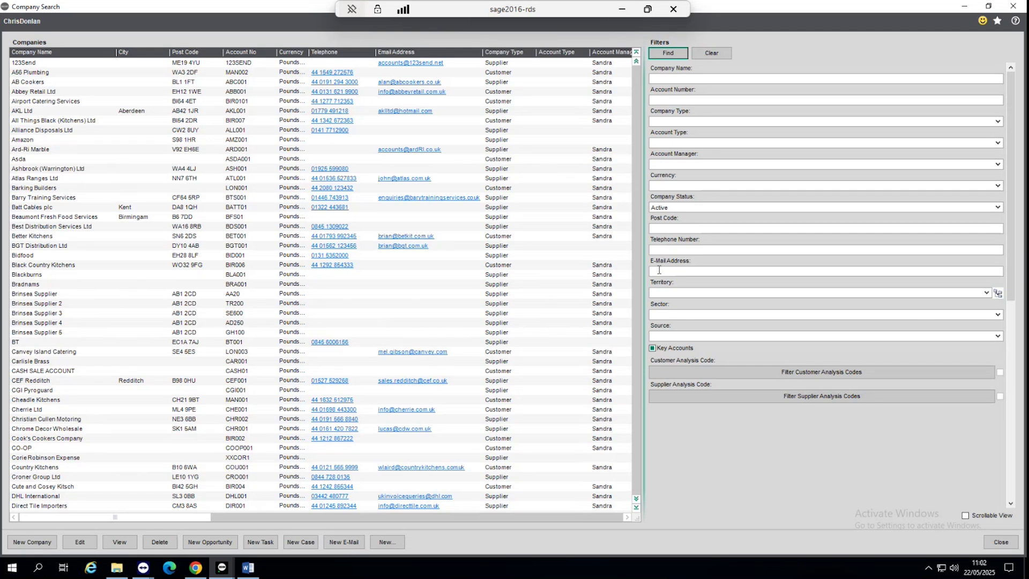
Sort the companies by company type and open the Abbey Retail Ltd record for editing.
left_click(742, 372)
left_click(500, 51)
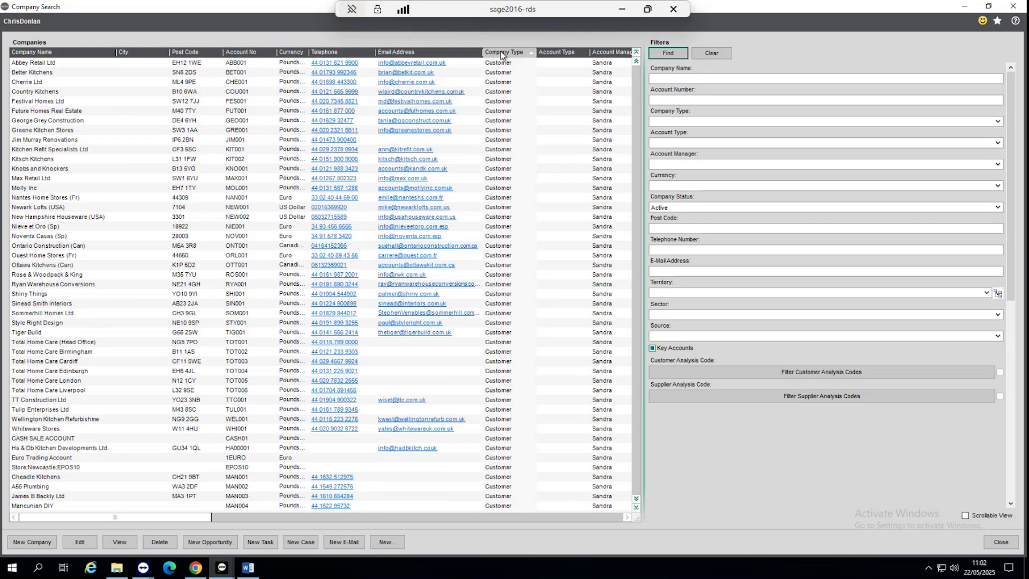
left_click(47, 63)
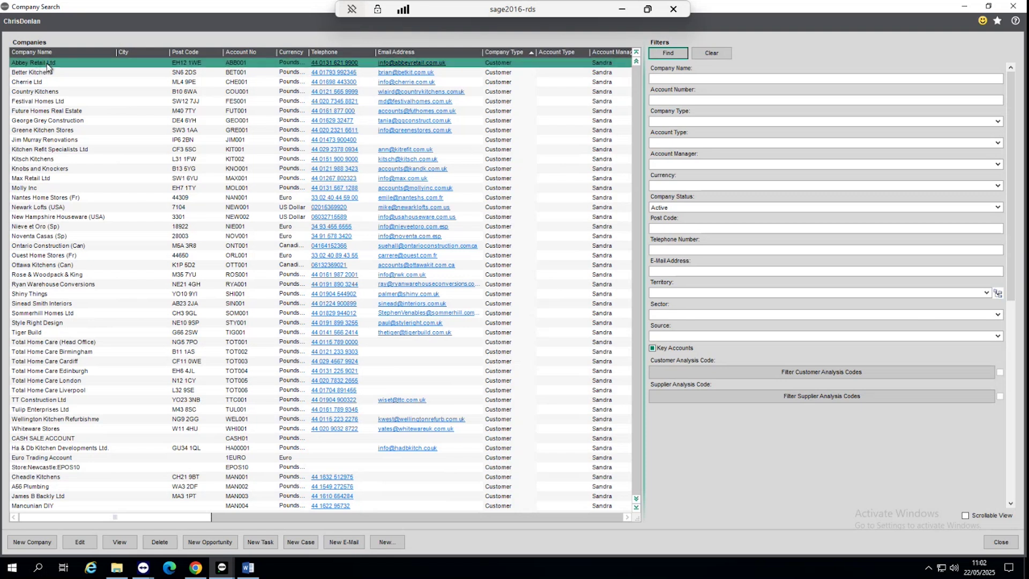
left_click(91, 545)
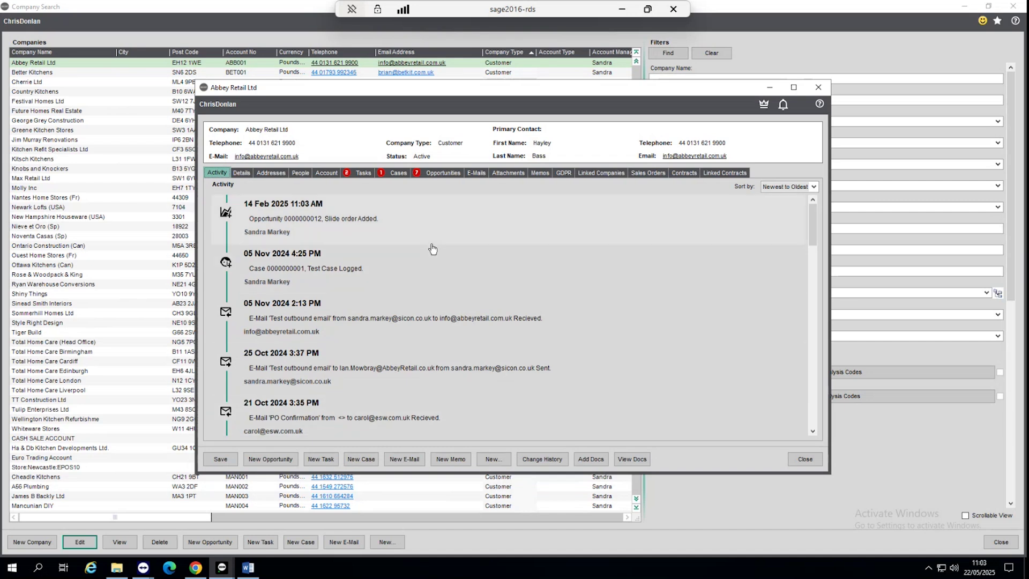
Review Abbey Retail Ltd's details, addresses, people, account, tasks and cases.
left_click(242, 173)
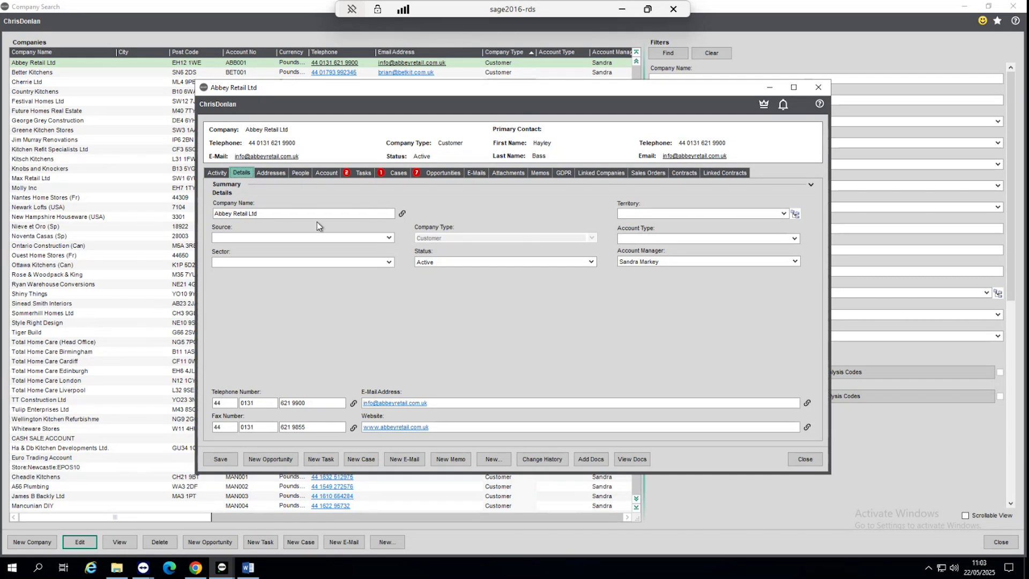
left_click(275, 174)
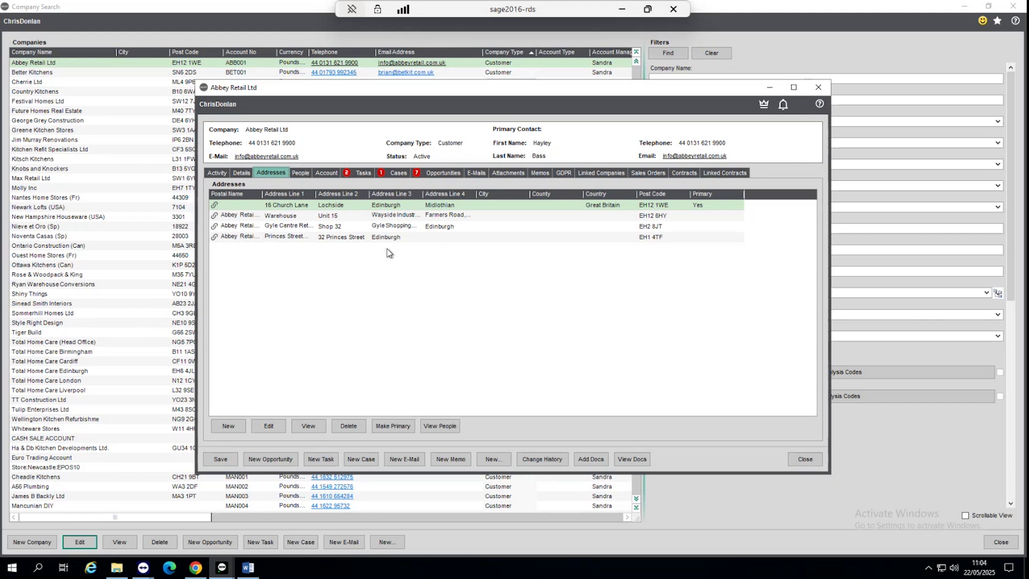
left_click(299, 173)
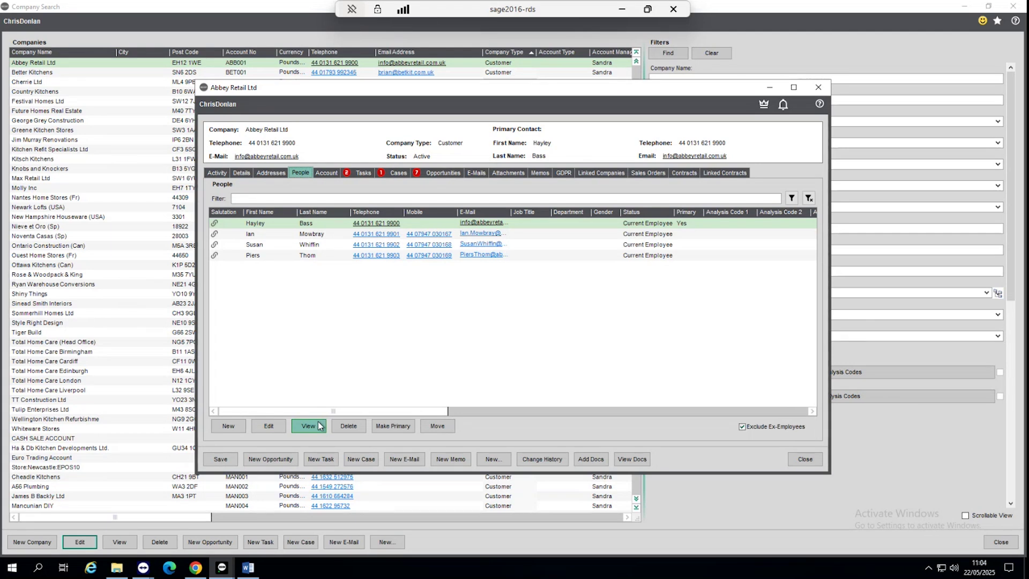
left_click(326, 172)
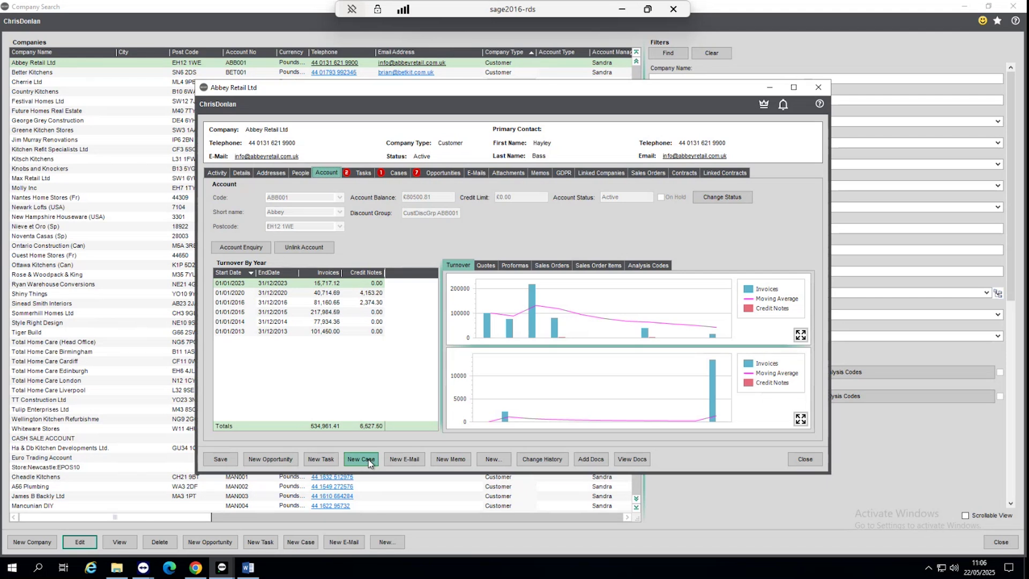
left_click(363, 173)
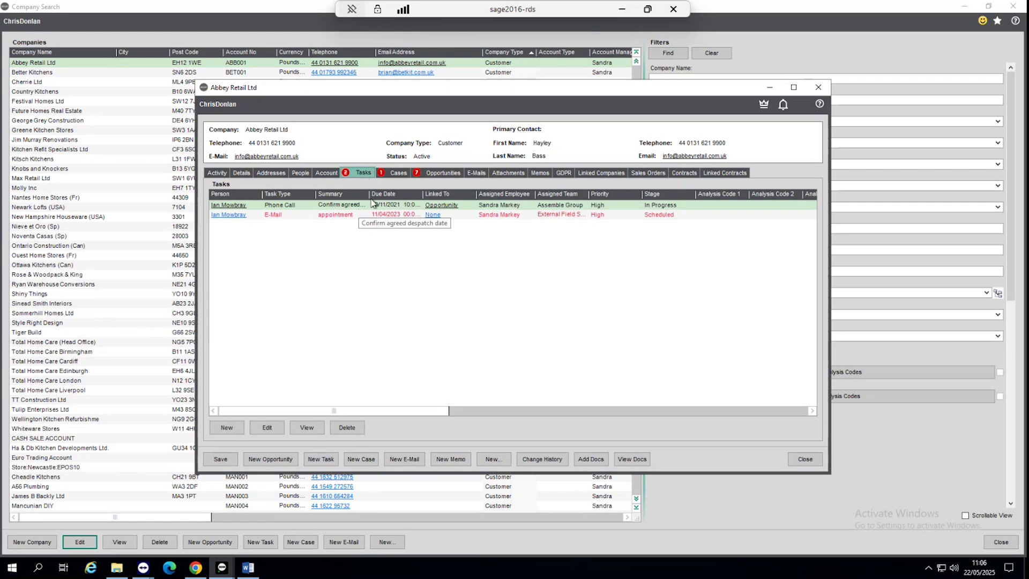
left_click(399, 173)
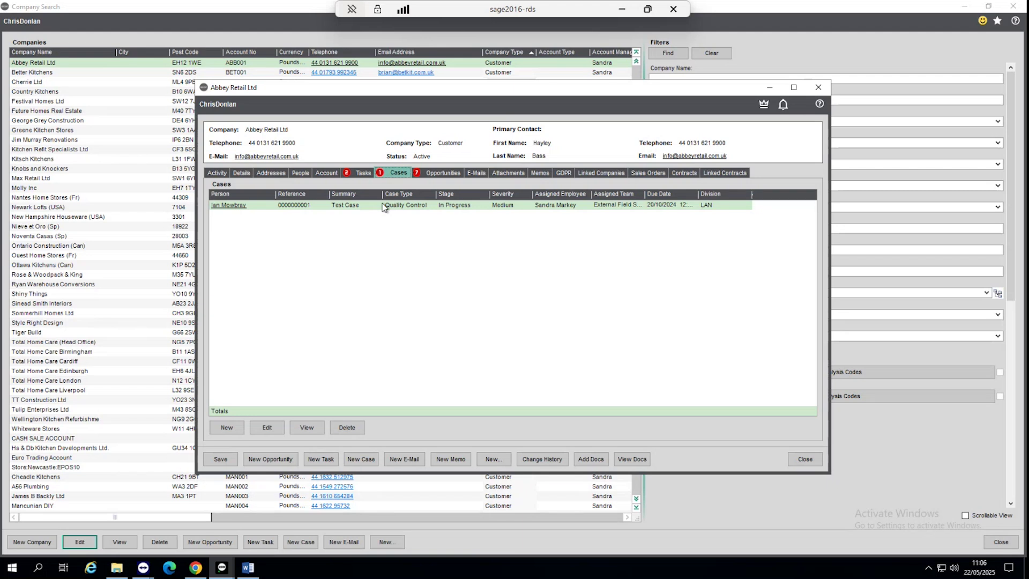
left_click(331, 175)
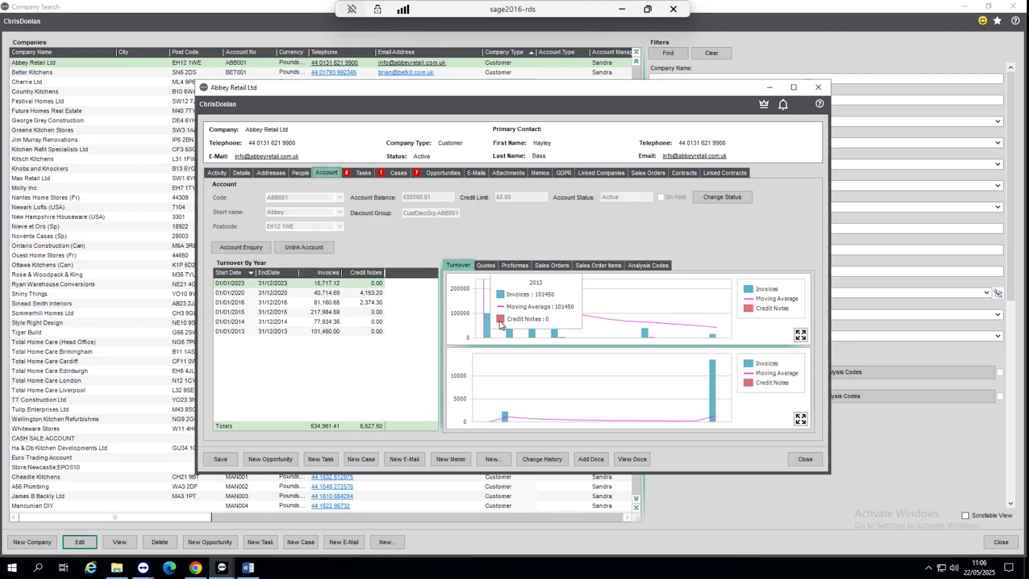
mouse_move(614, 359)
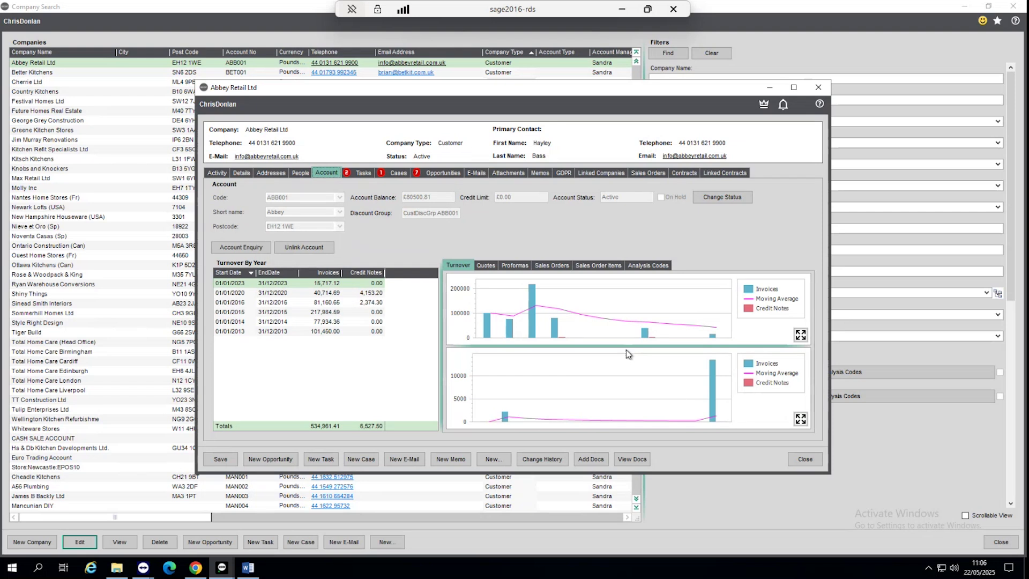
left_click(317, 294)
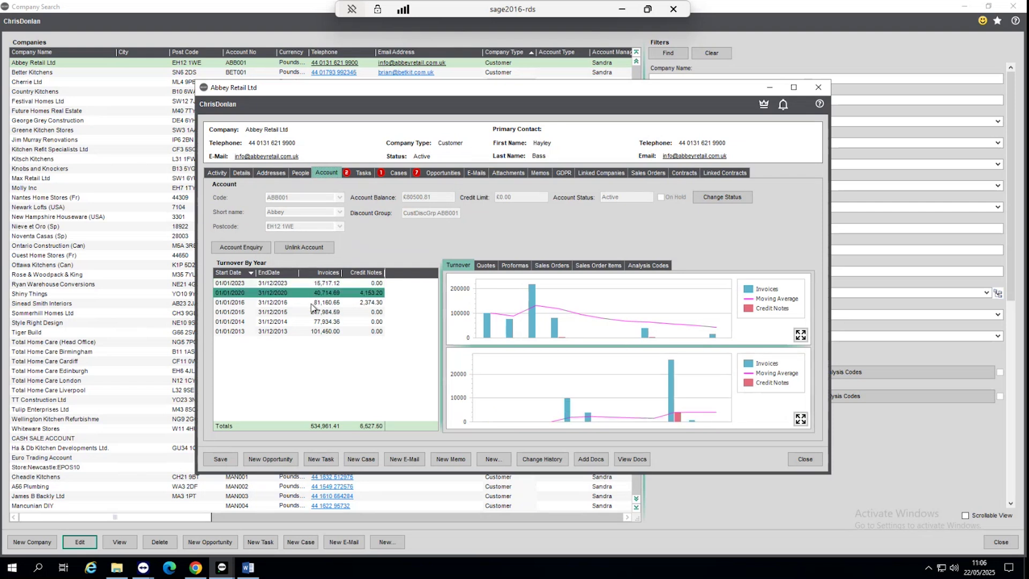
left_click(315, 303)
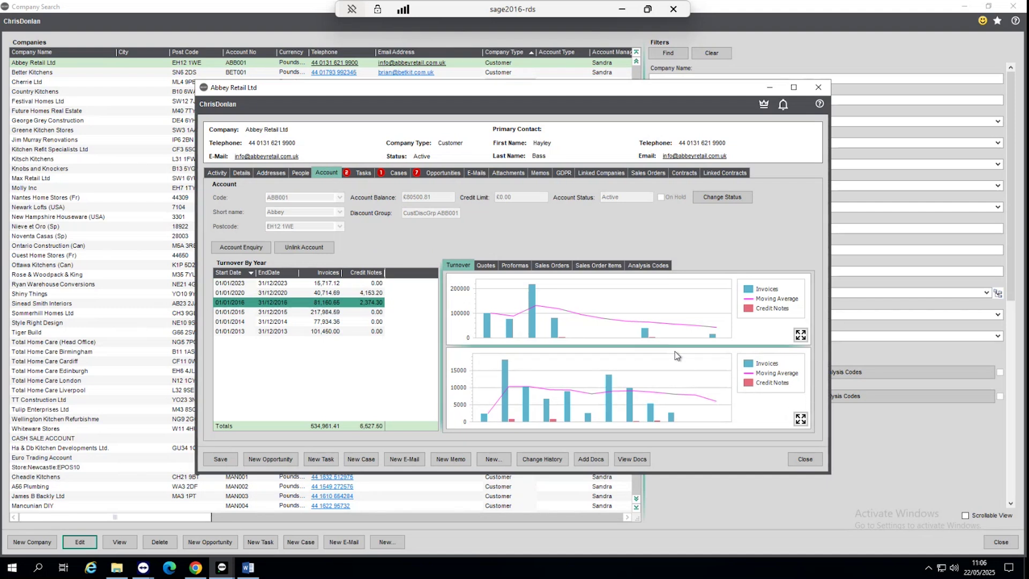
Review the account's 2016 sales history across quotes, sales orders and sales order items.
left_click(488, 266)
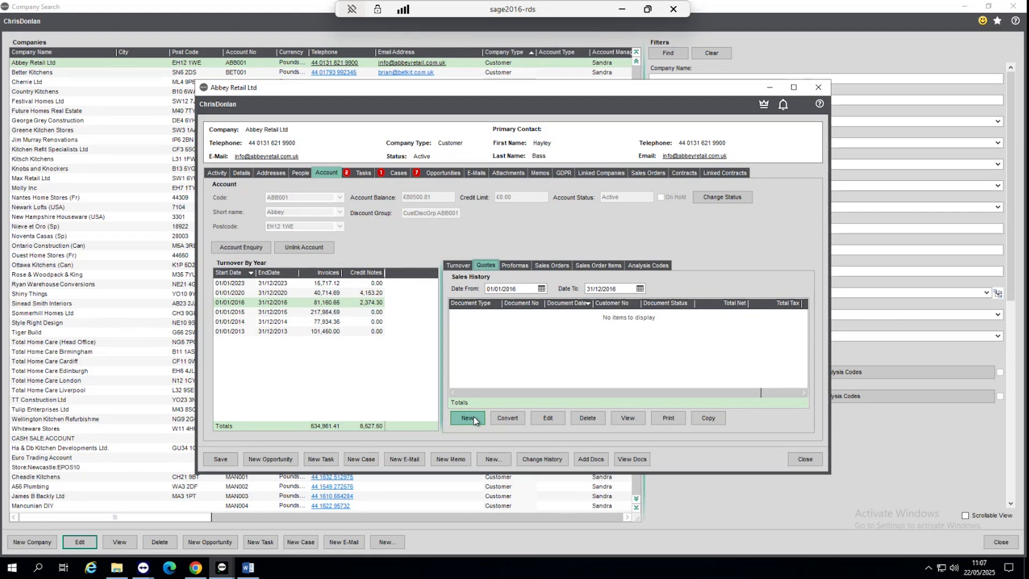
left_click(553, 265)
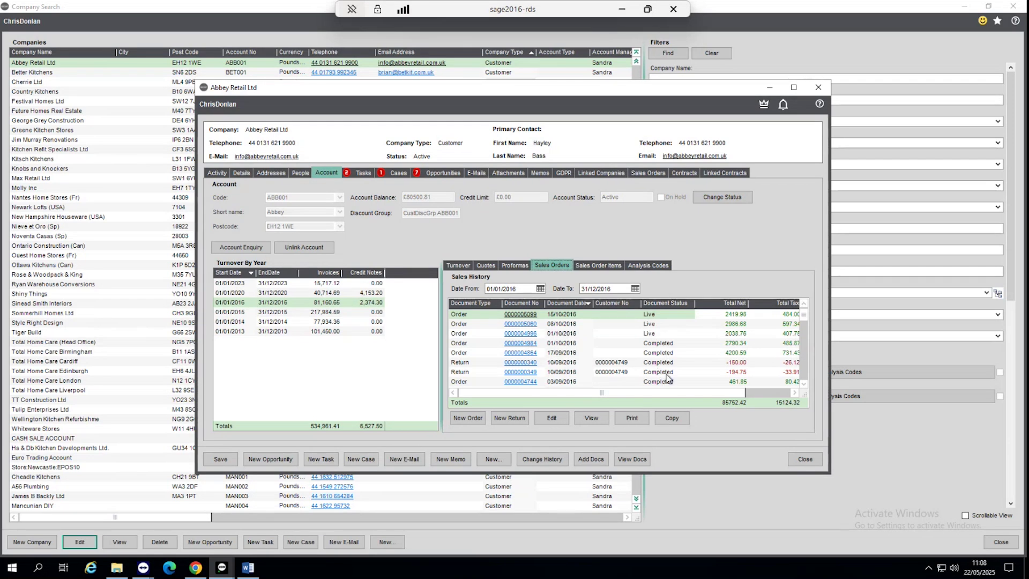
left_click(605, 267)
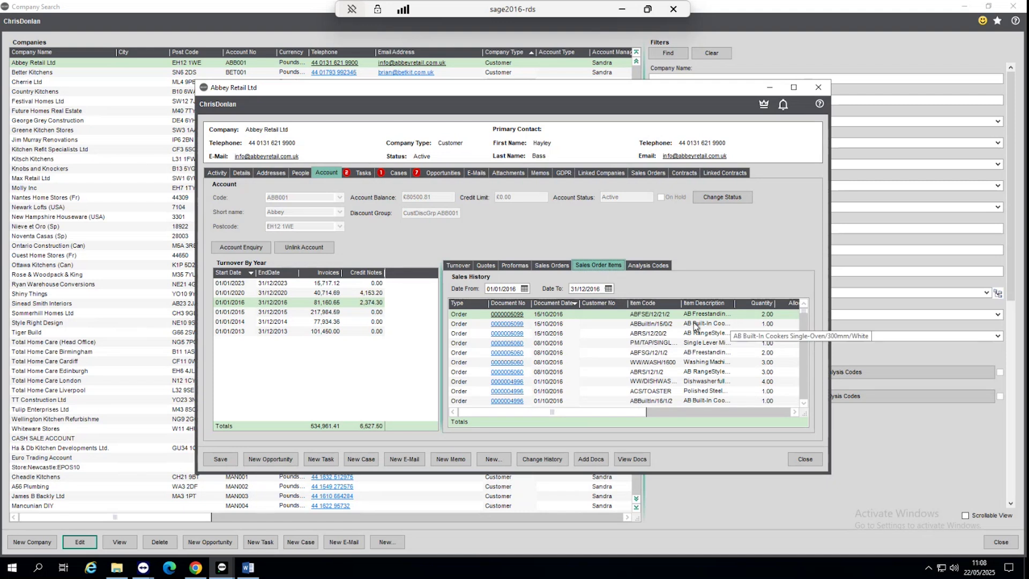
scroll(666, 342, "down", 3)
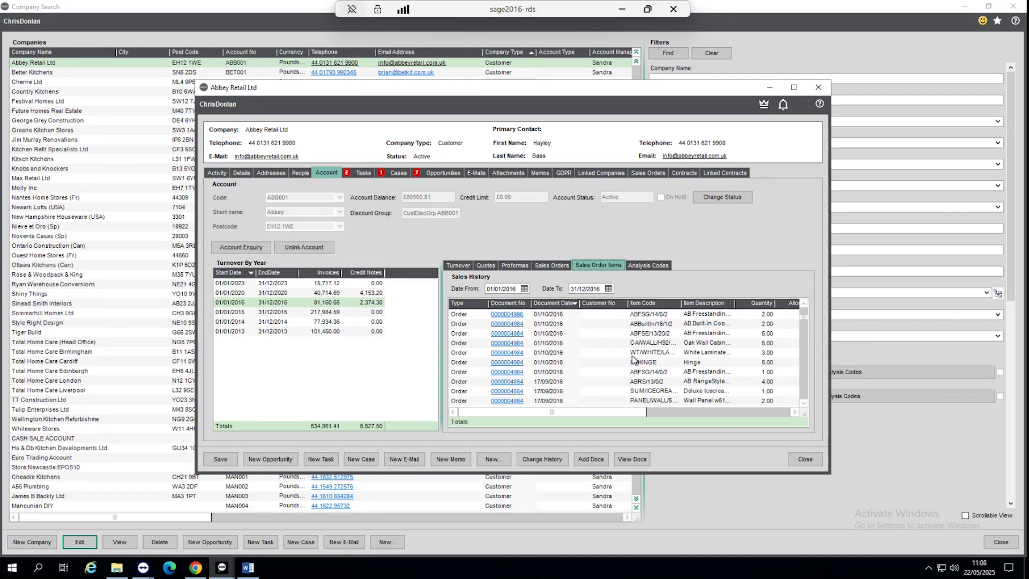
scroll(633, 360, "down", 3)
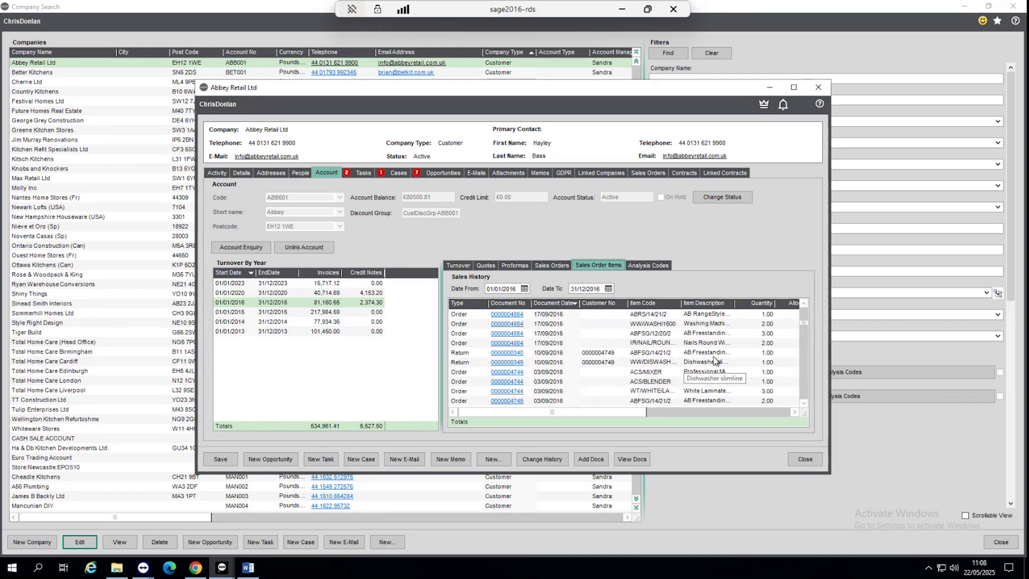
scroll(701, 354, "down", 3)
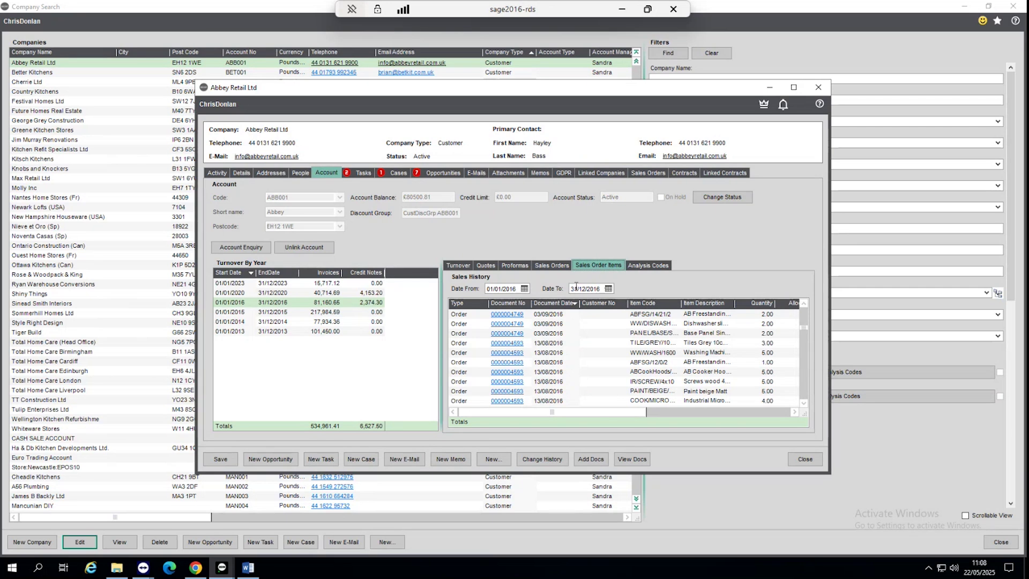
Open Abbey Retail Ltd's Coffee machine opportunity for editing and review its activity timeline and details.
left_click(438, 174)
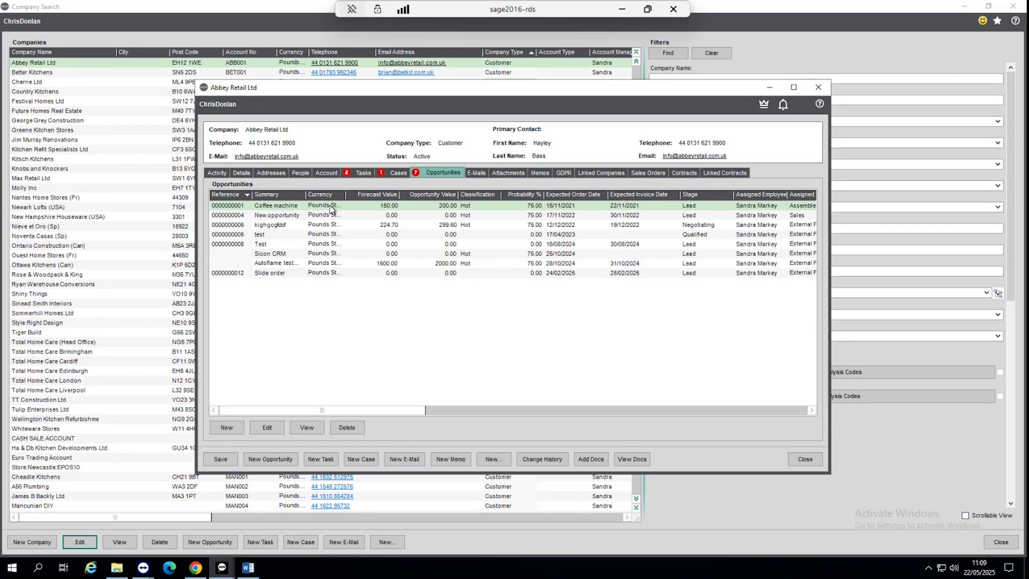
left_click(267, 428)
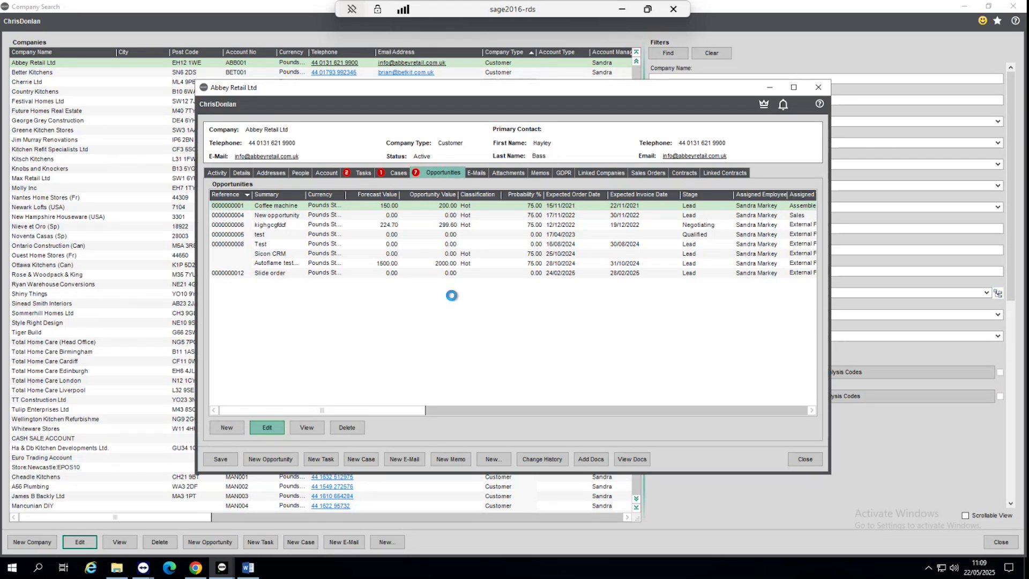
scroll(398, 314, "down", 3)
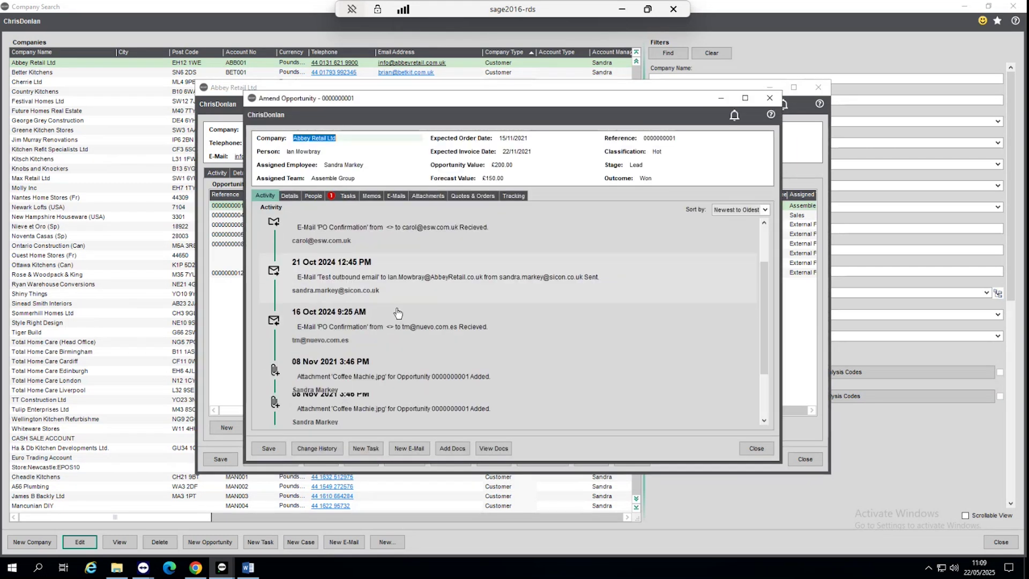
scroll(397, 313, "down", 3)
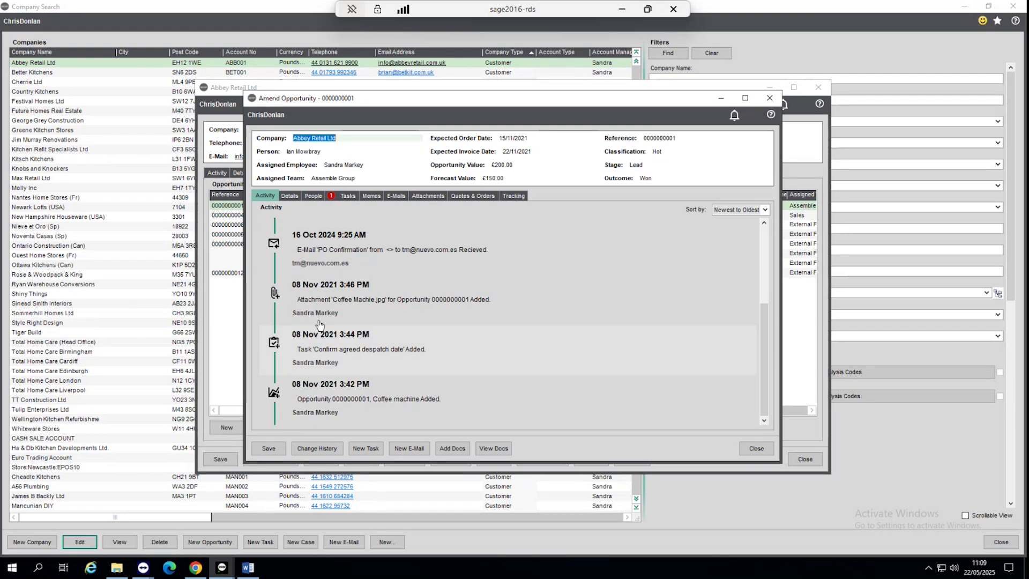
scroll(337, 306, "up", 3)
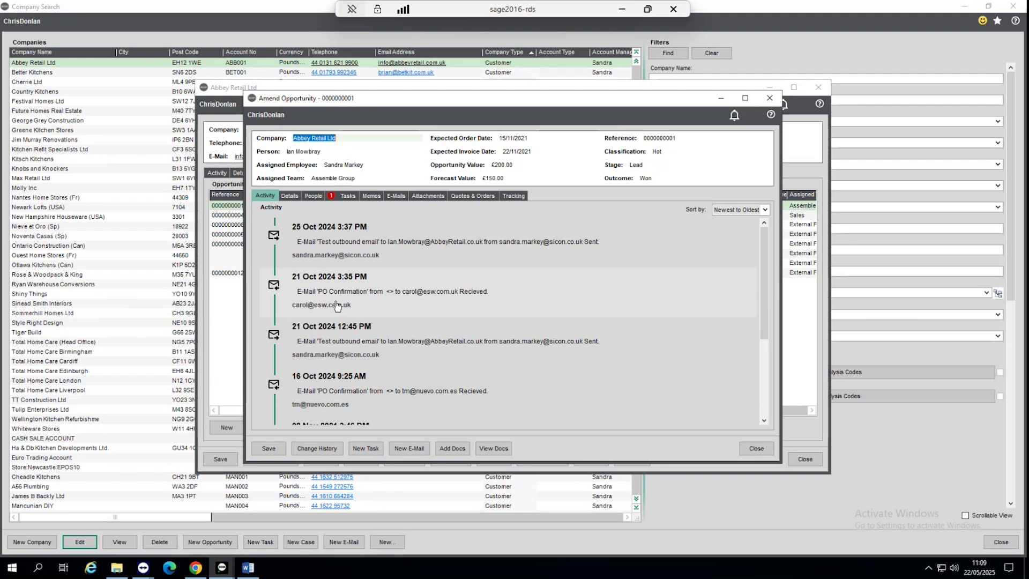
left_click(291, 197)
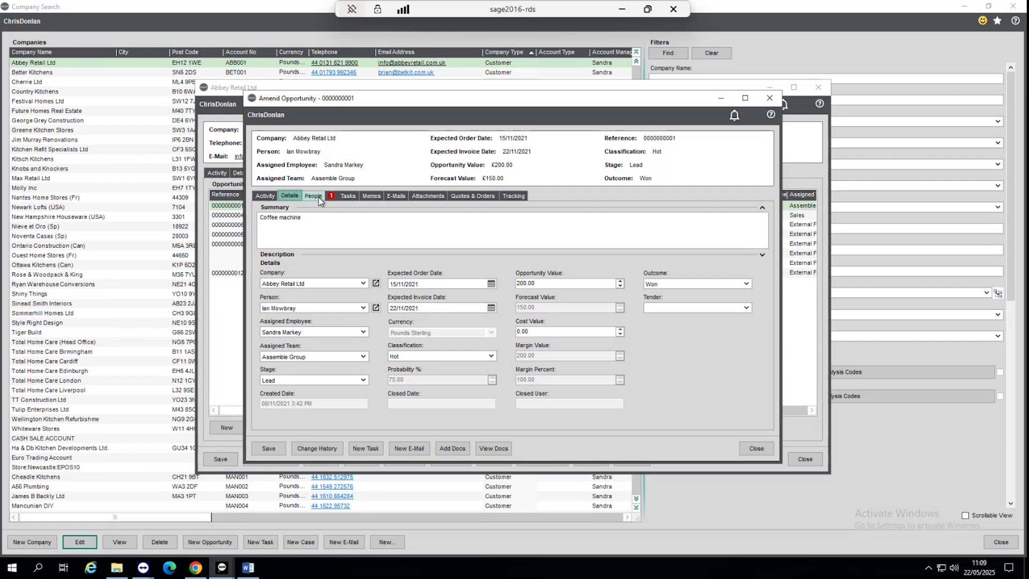
Review the Coffee machine opportunity's linked people, emails and attachments, and close the opportunity.
left_click(314, 196)
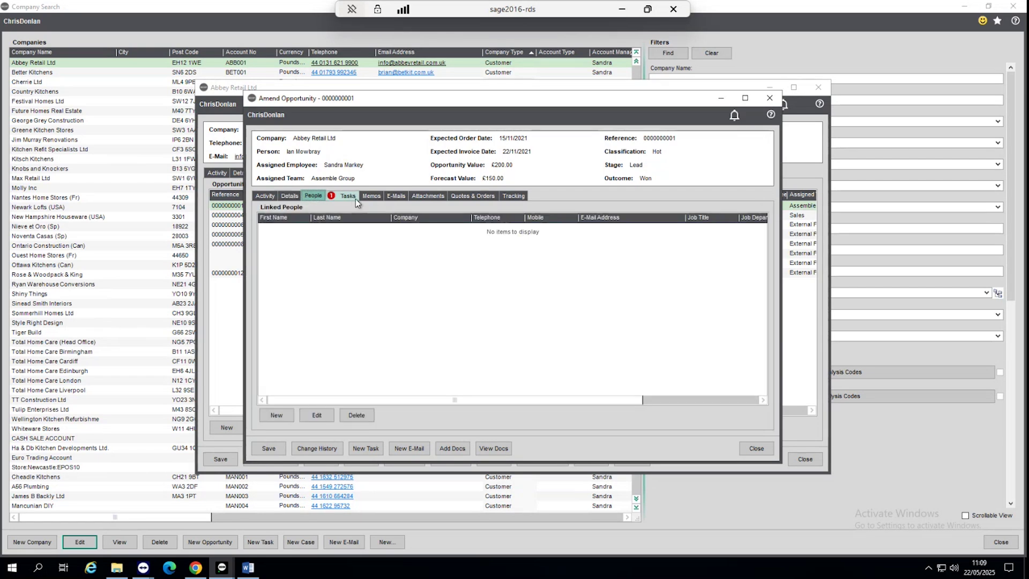
left_click(396, 196)
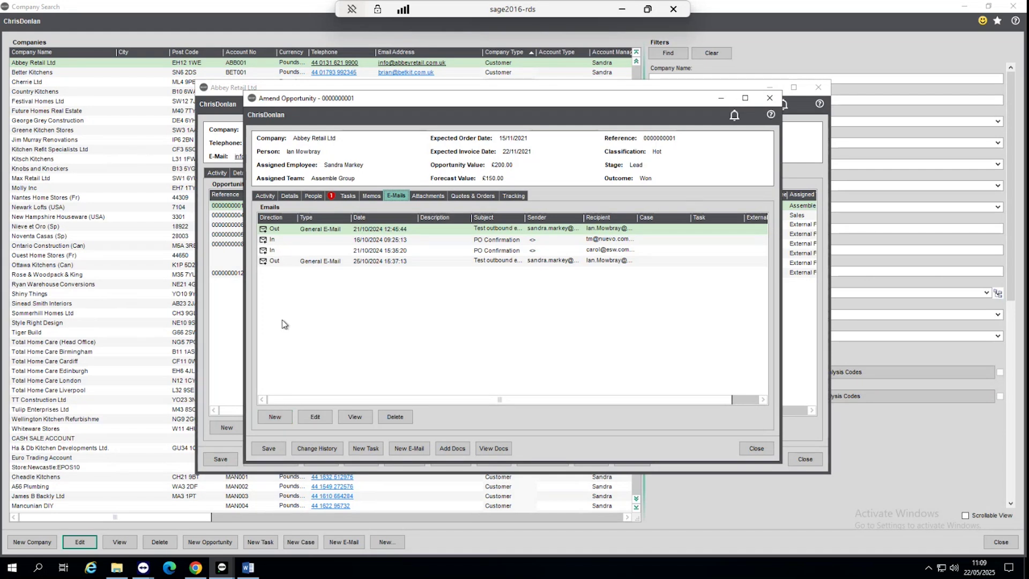
left_click(275, 241)
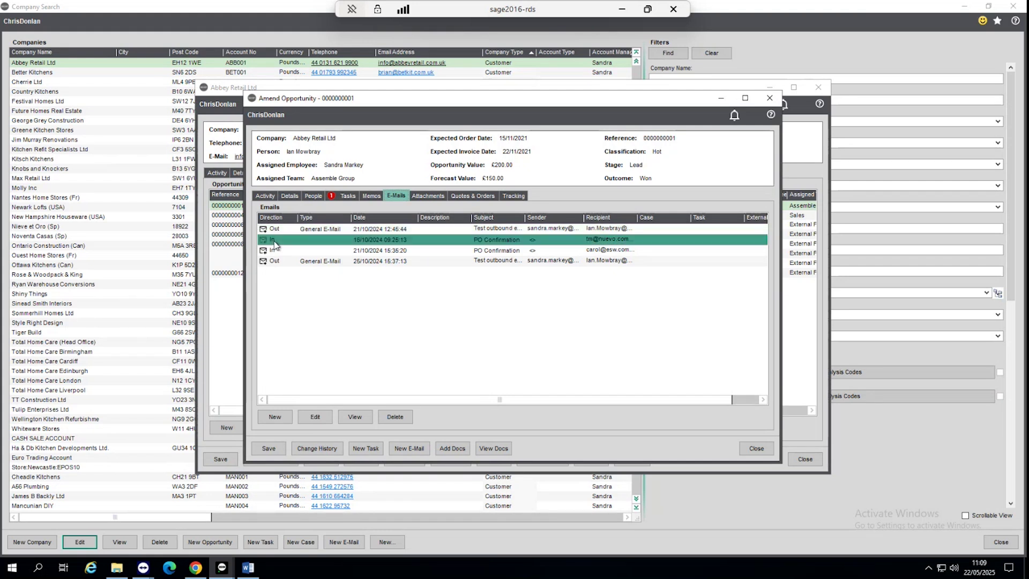
left_click(427, 196)
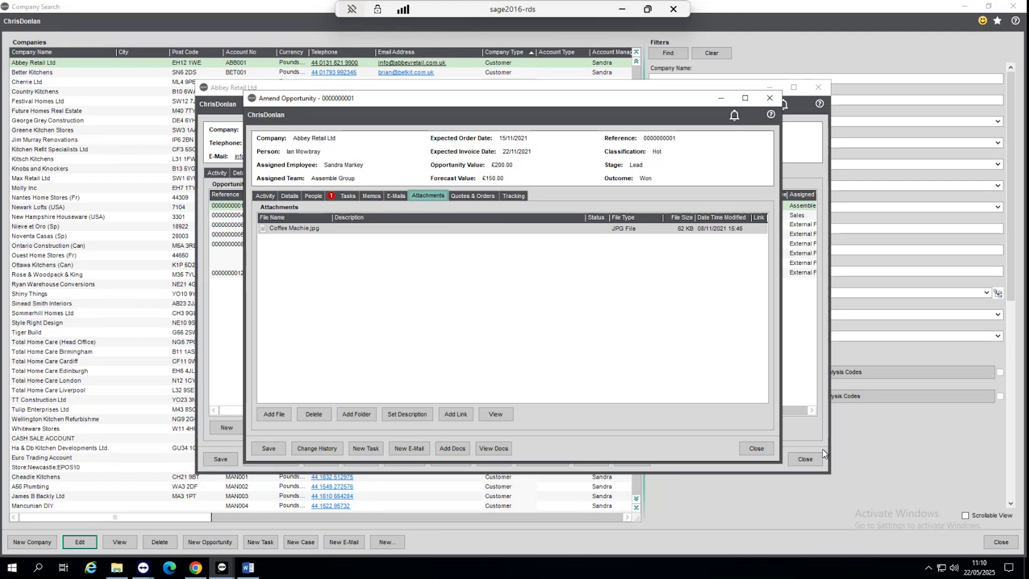
left_click(749, 450)
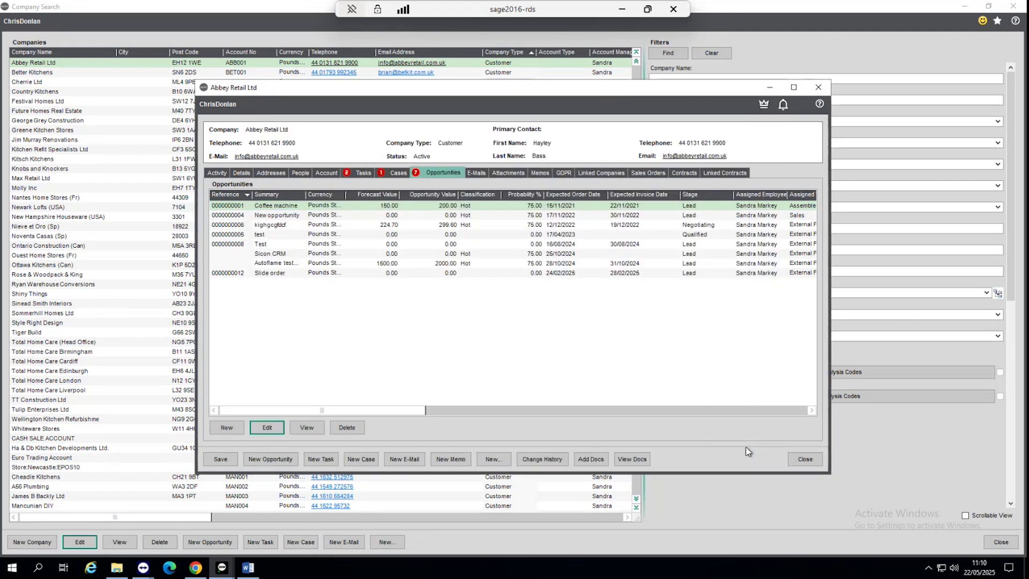
Review Abbey Retail Ltd's emails and GDPR marketing settings, and close the company record and the company search.
left_click(484, 177)
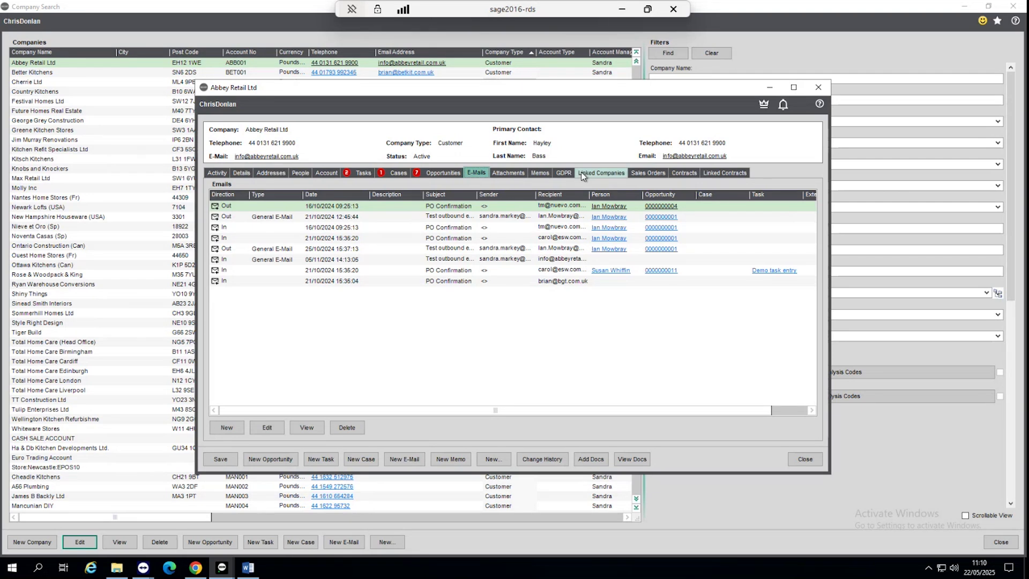
left_click(564, 173)
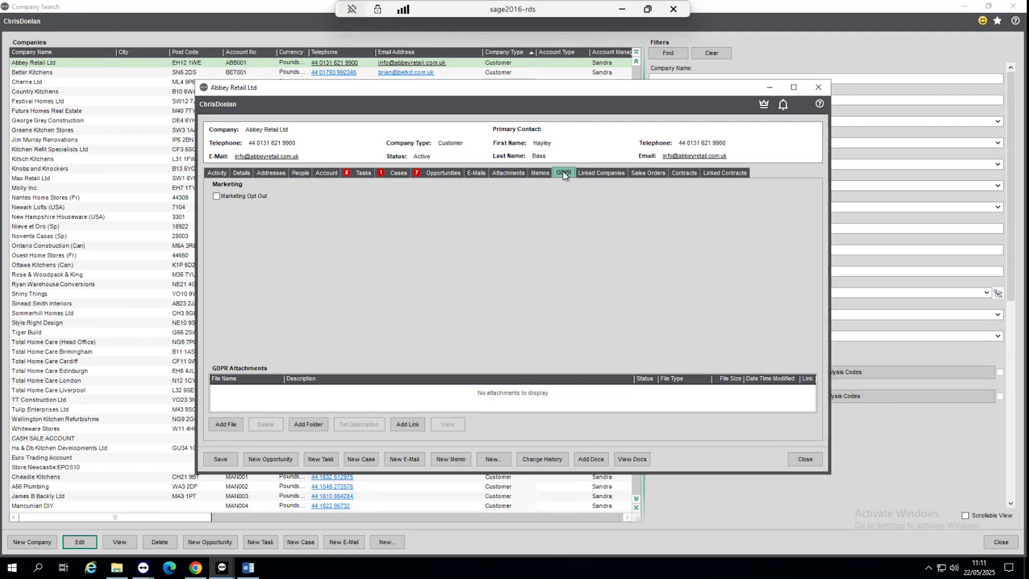
left_click(791, 463)
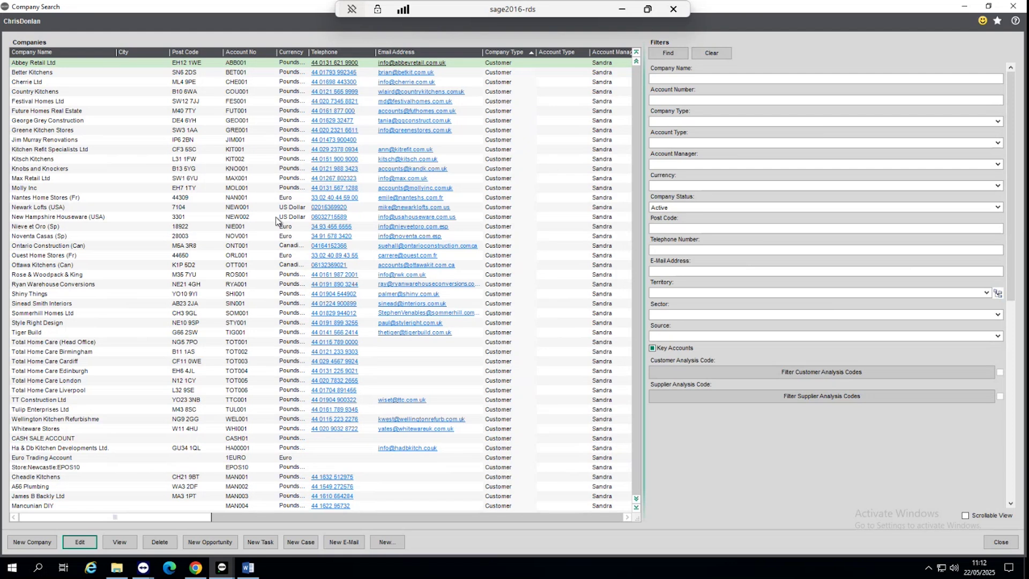
left_click(1000, 542)
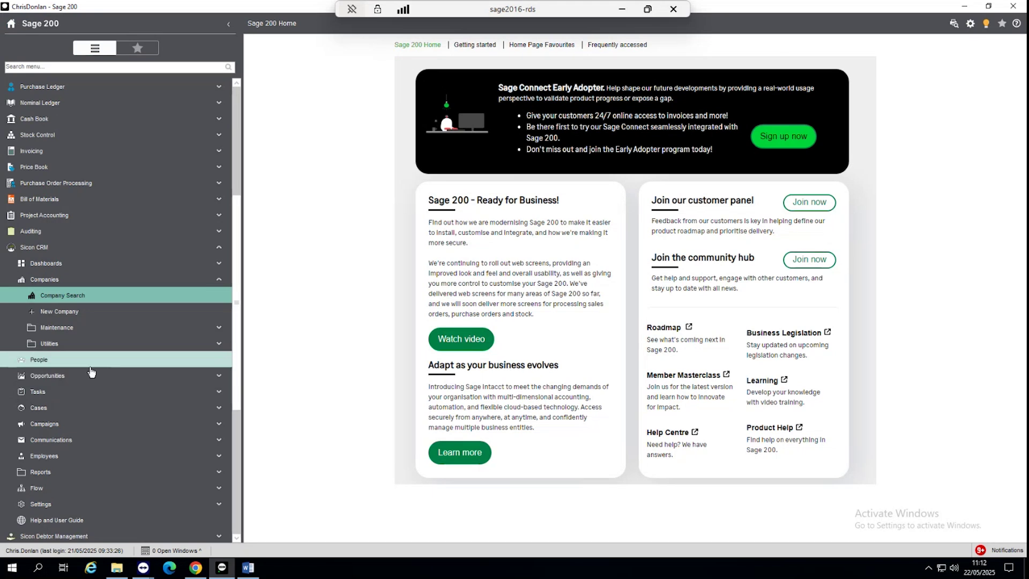
Expand the Communications and Campaigns sections of Sicon CRM to review their available functions.
left_click(67, 439)
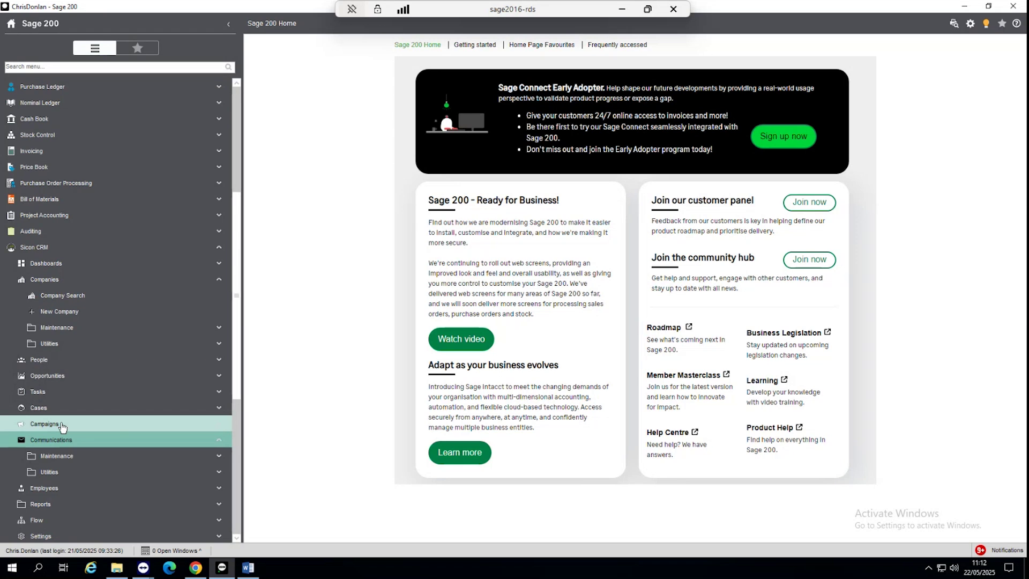
left_click(62, 428)
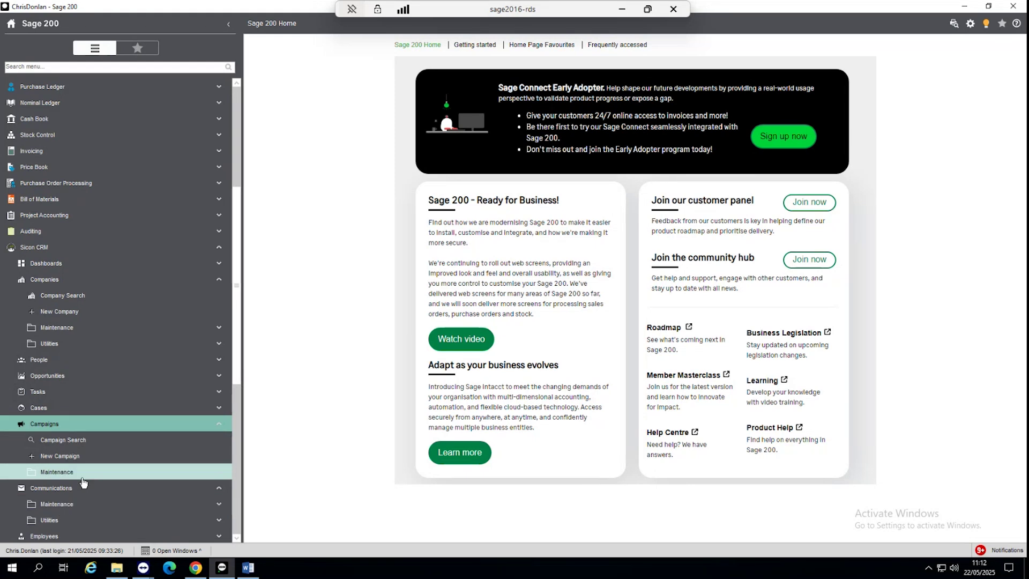
scroll(59, 472, "down", 2)
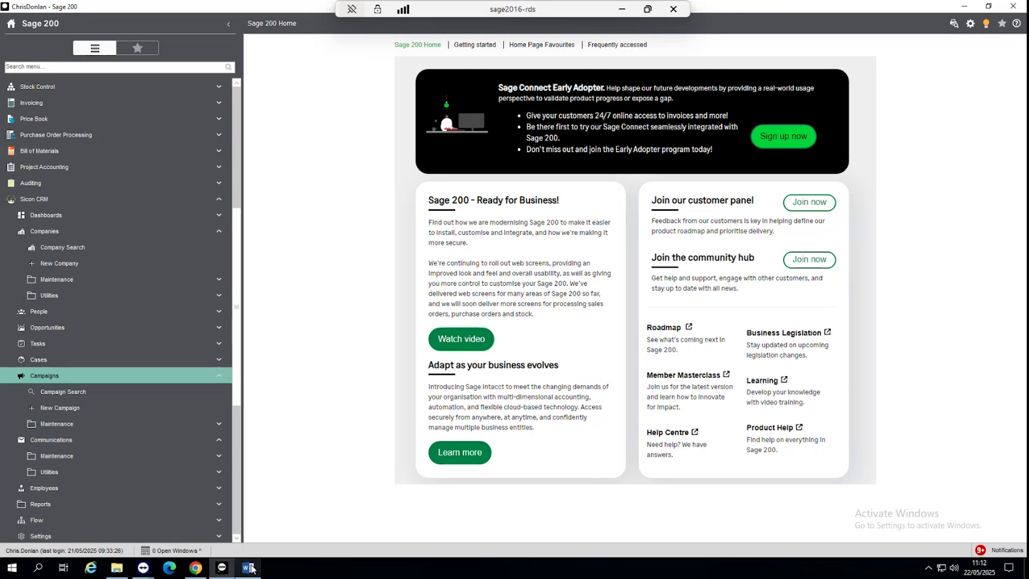
Switch to the CRM Pricing document in Word and review the Basic, Intermediate and Advanced feature comparison.
mouse_move(252, 569)
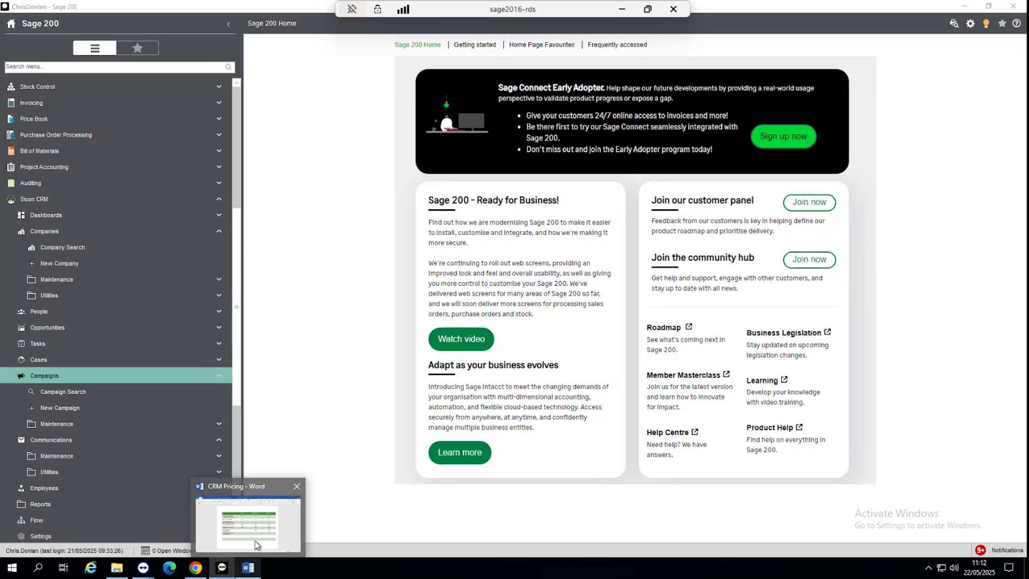
left_click(256, 540)
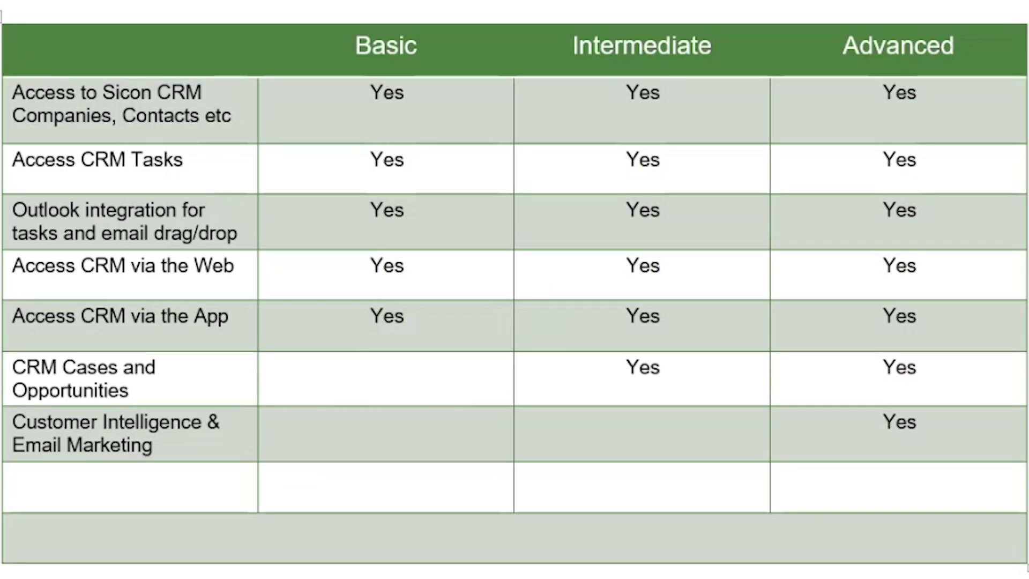
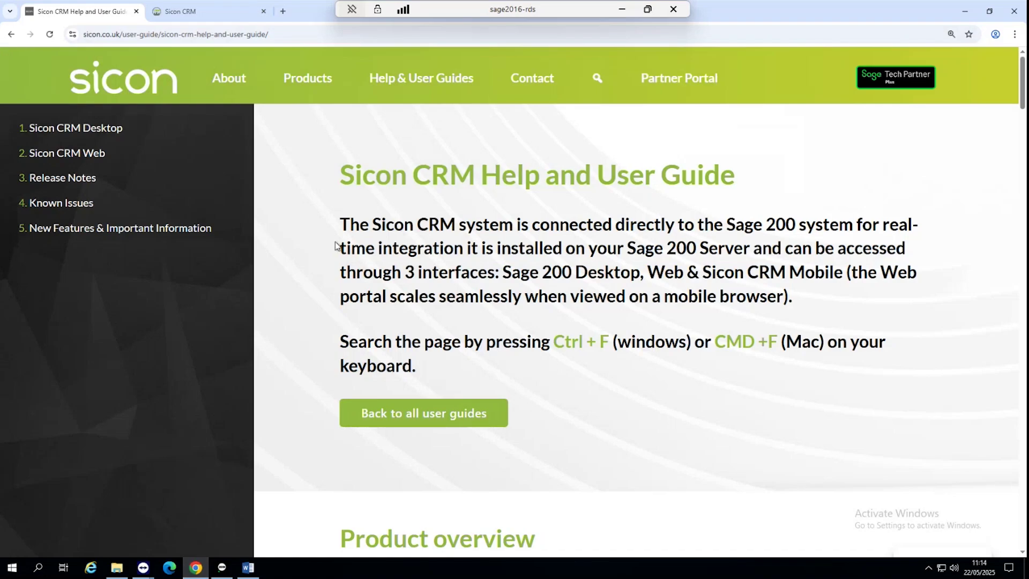
Switch to the Sicon CRM web portal in Chrome and open Abbey Retail Ltd from the company search.
left_click(186, 12)
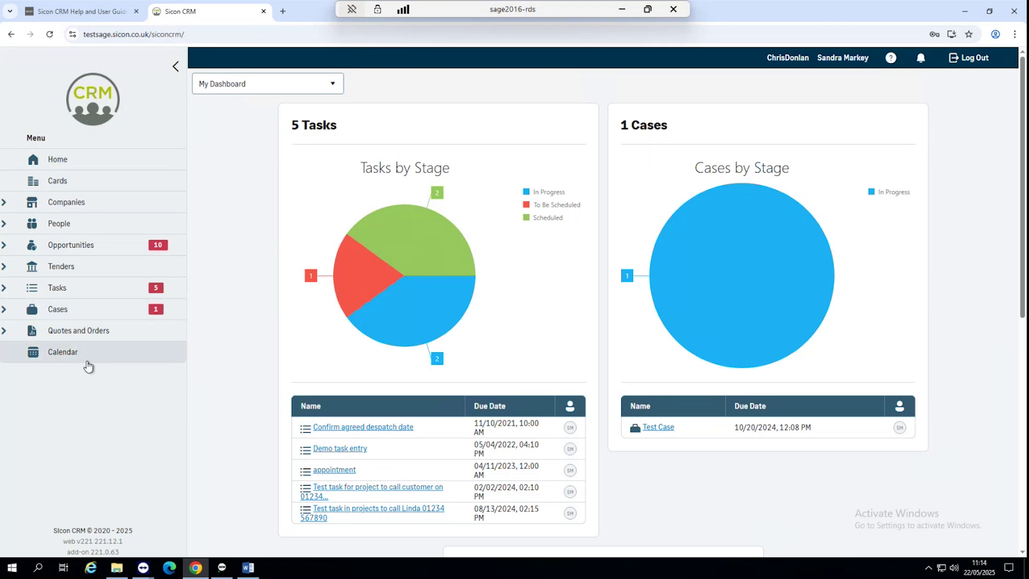
left_click(78, 205)
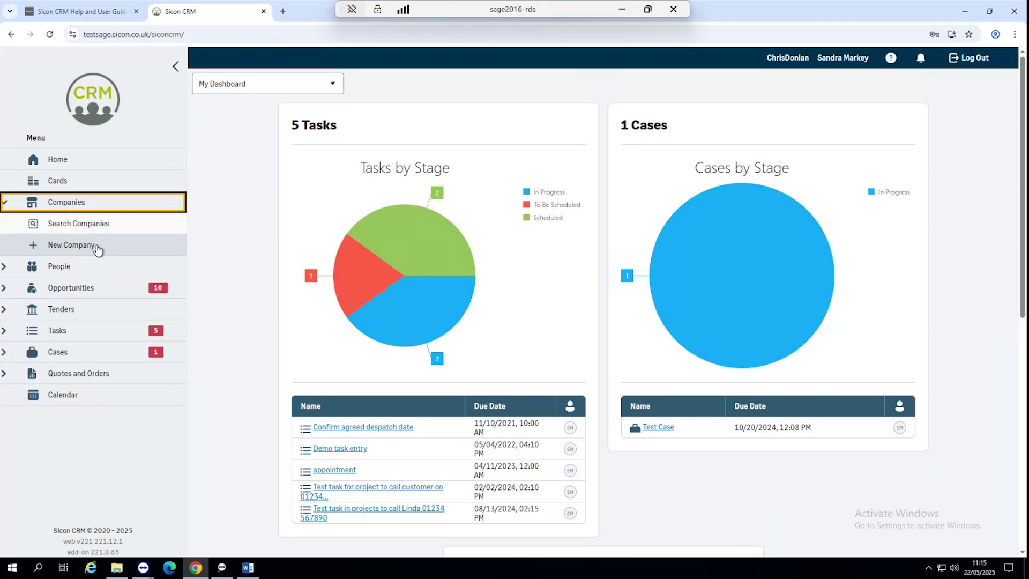
left_click(123, 224)
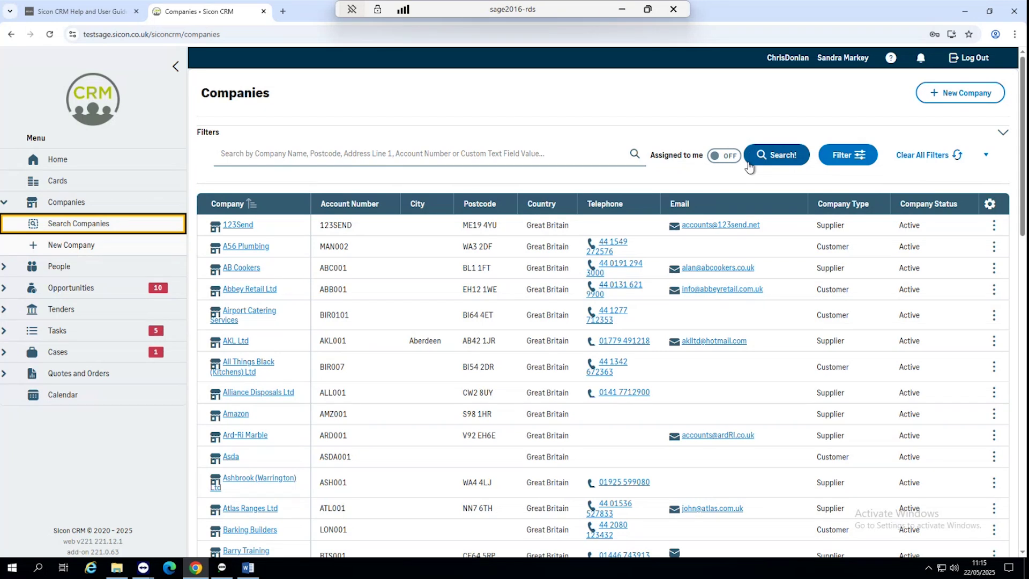
left_click(248, 293)
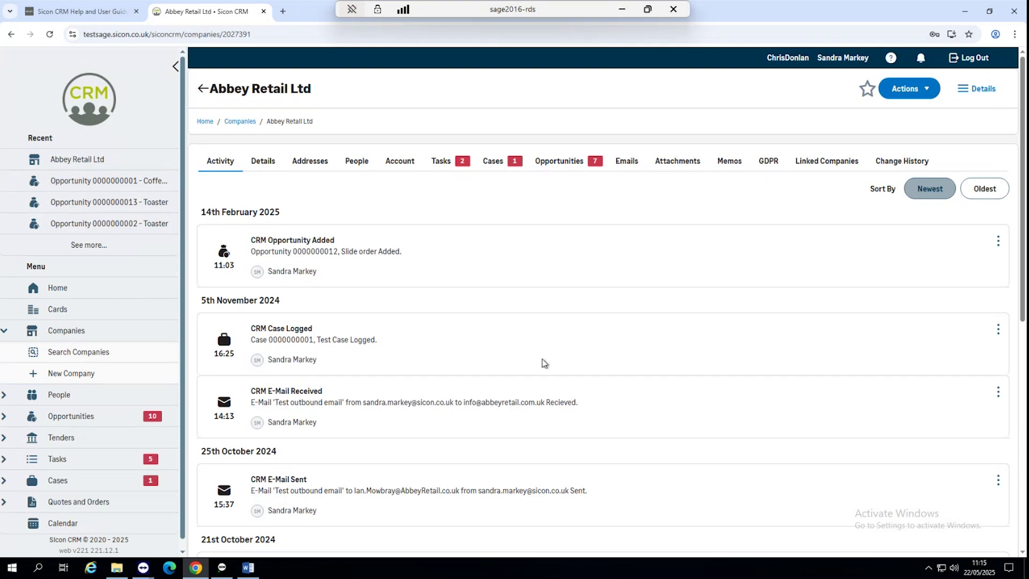
Review Abbey Retail Ltd's activity timeline, company details, addresses and people in the web portal.
scroll(485, 356, "down", 4)
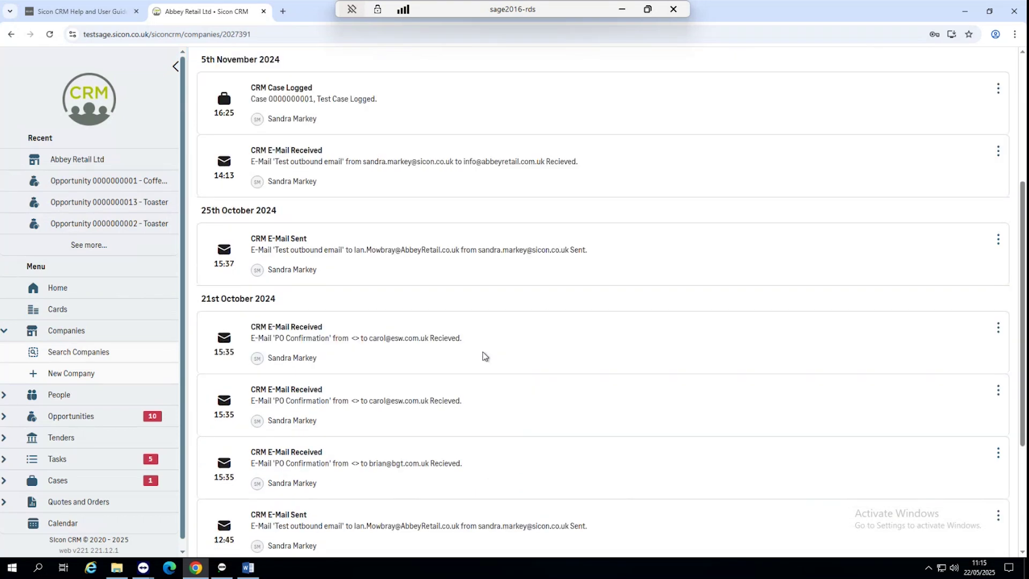
scroll(485, 357, "up", 4)
left_click(271, 170)
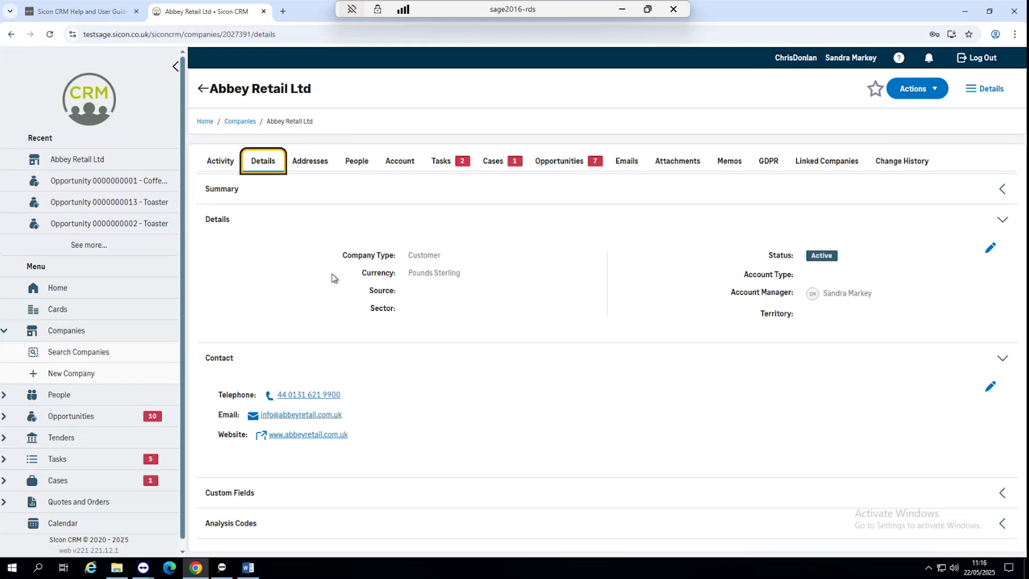
left_click(322, 172)
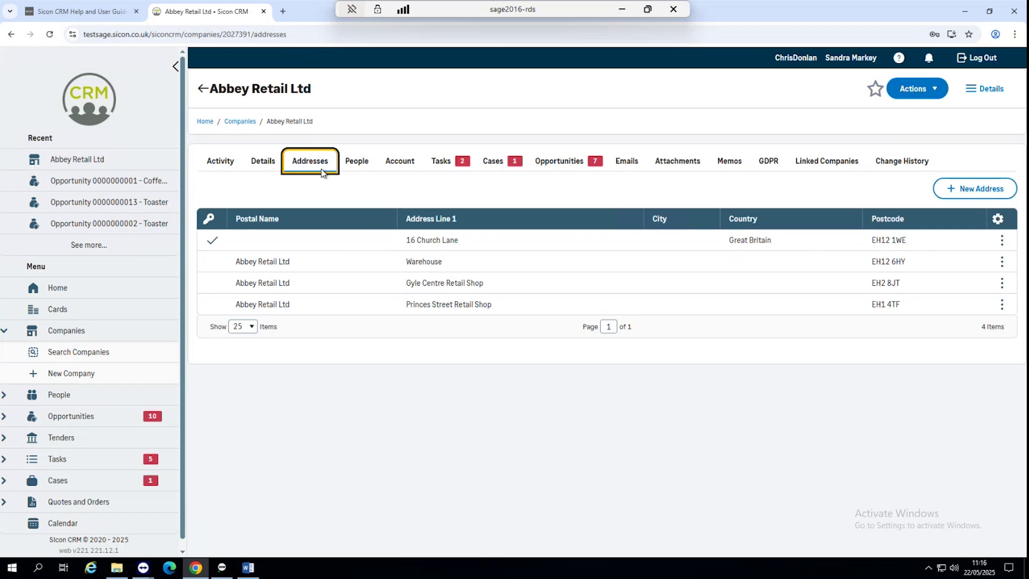
left_click(350, 167)
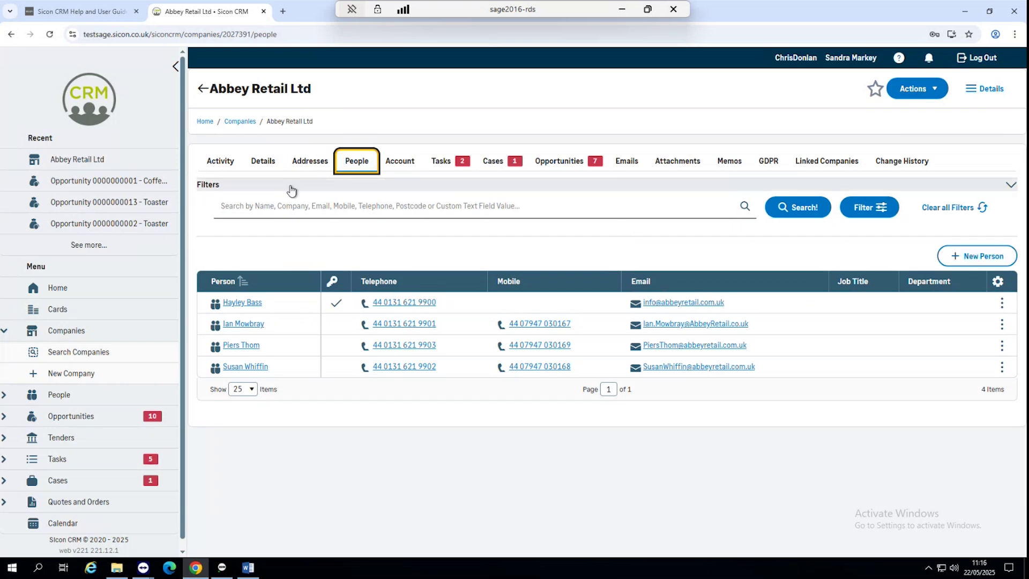
left_click(399, 161)
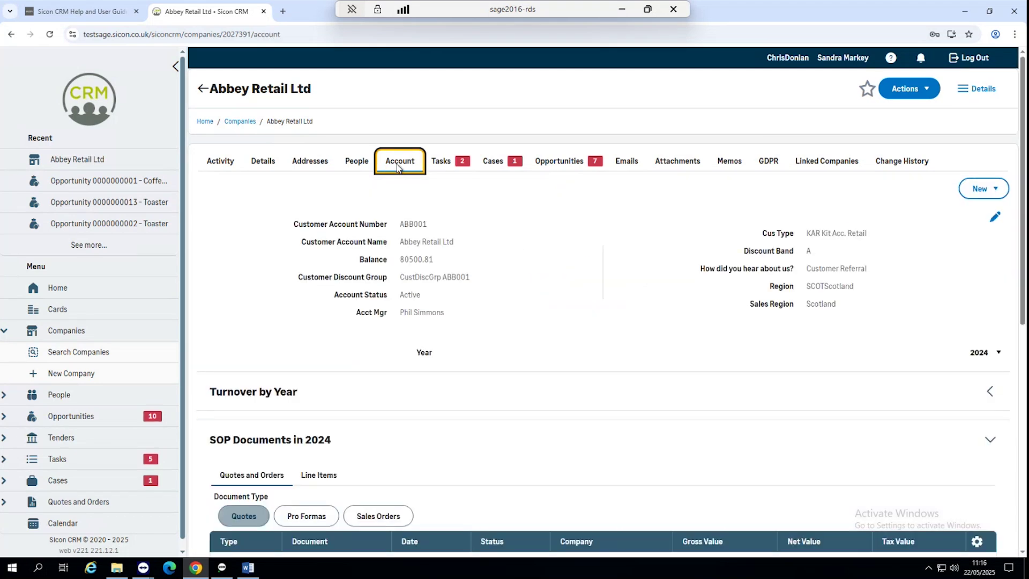
scroll(478, 341, "down", 5)
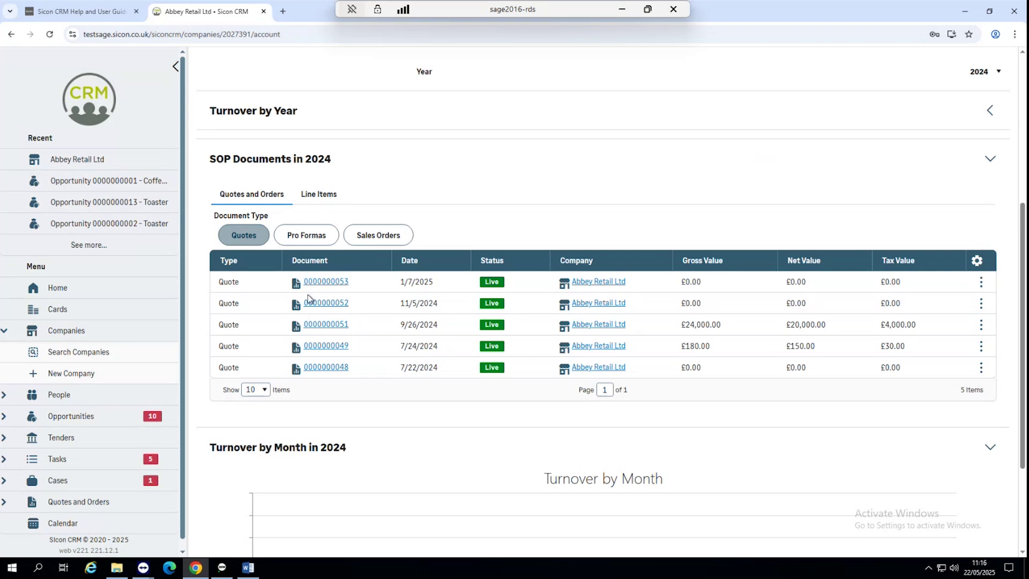
left_click(307, 239)
left_click(366, 240)
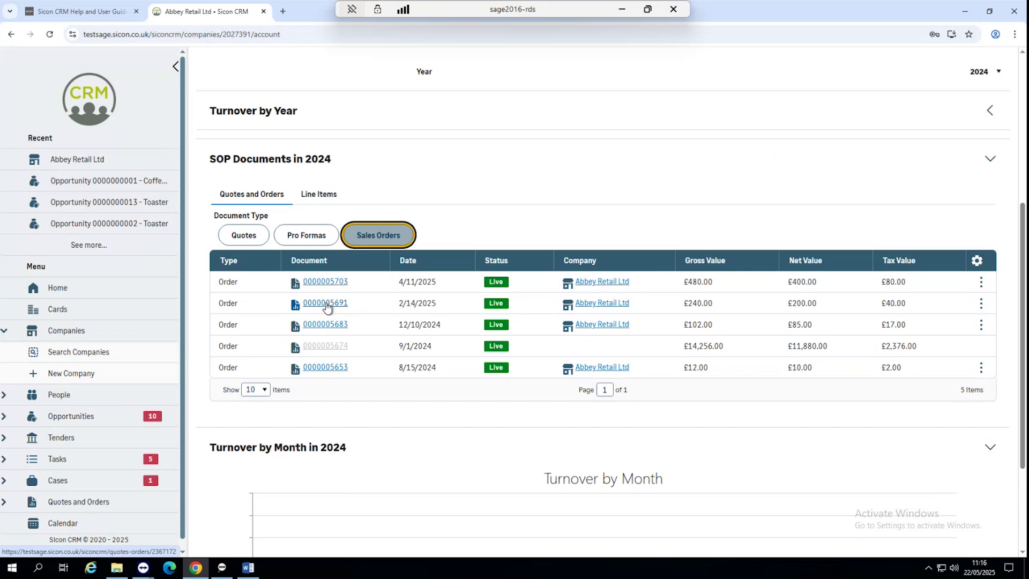
scroll(430, 400, "down", 3)
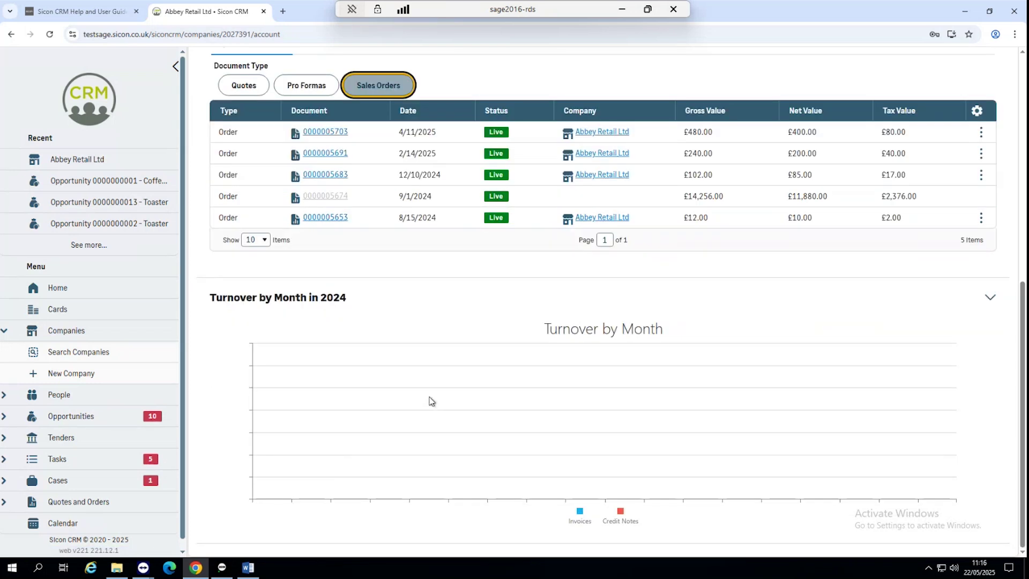
scroll(432, 401, "up", 8)
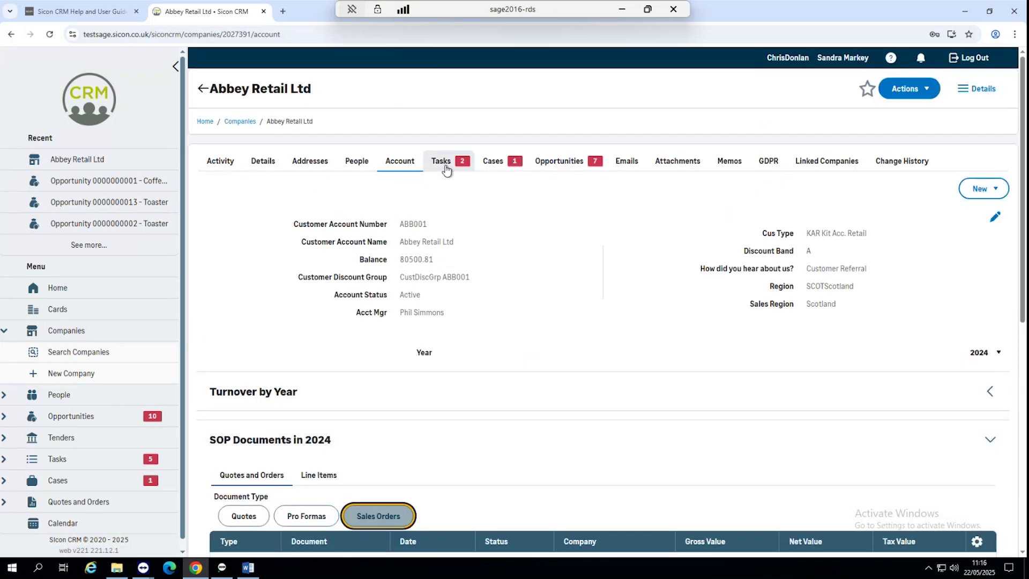
Review Abbey Retail Ltd's tasks, cases, opportunities, emails and attachments, and return to the company details.
left_click(446, 170)
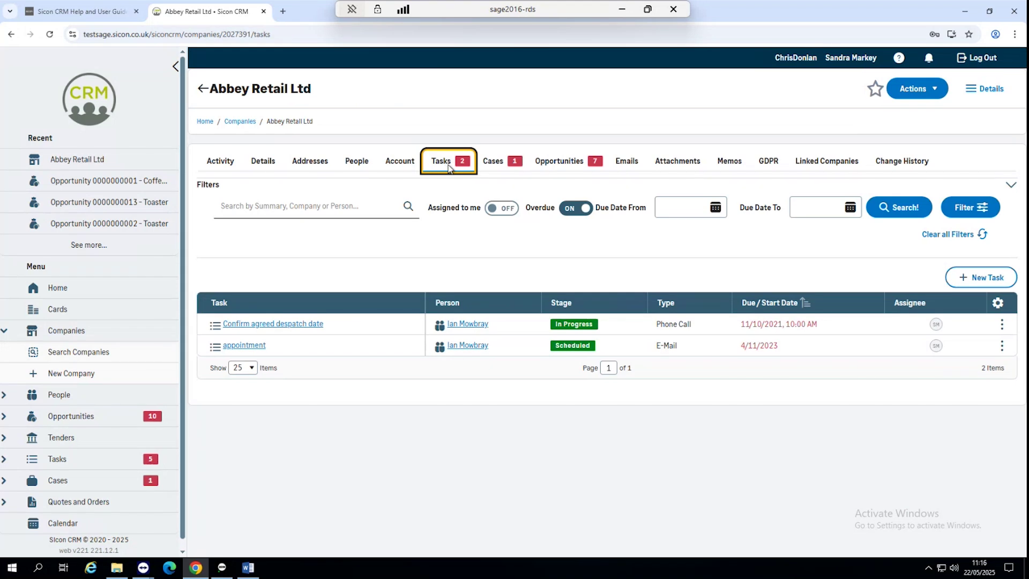
left_click(493, 162)
left_click(546, 163)
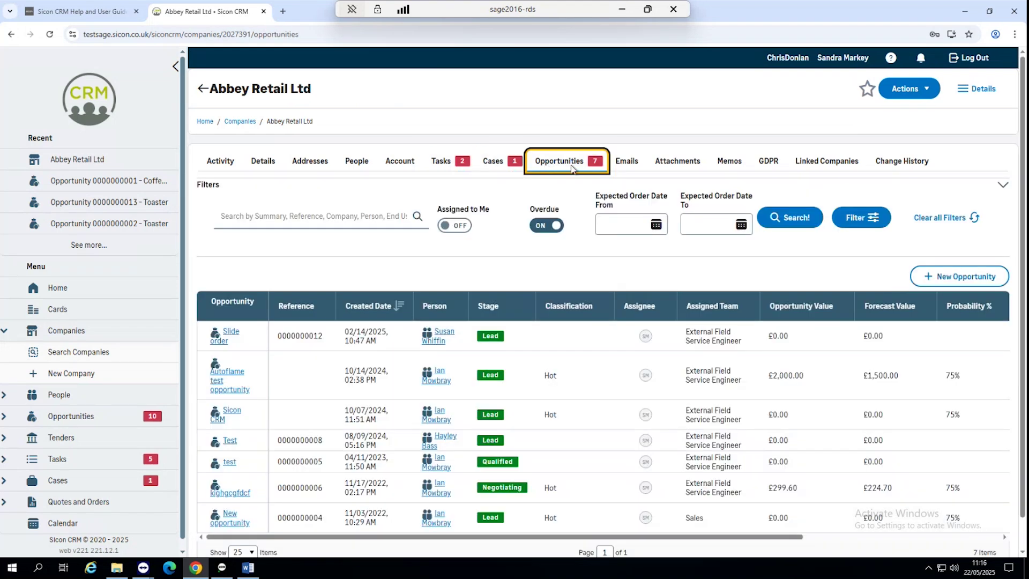
left_click(611, 169)
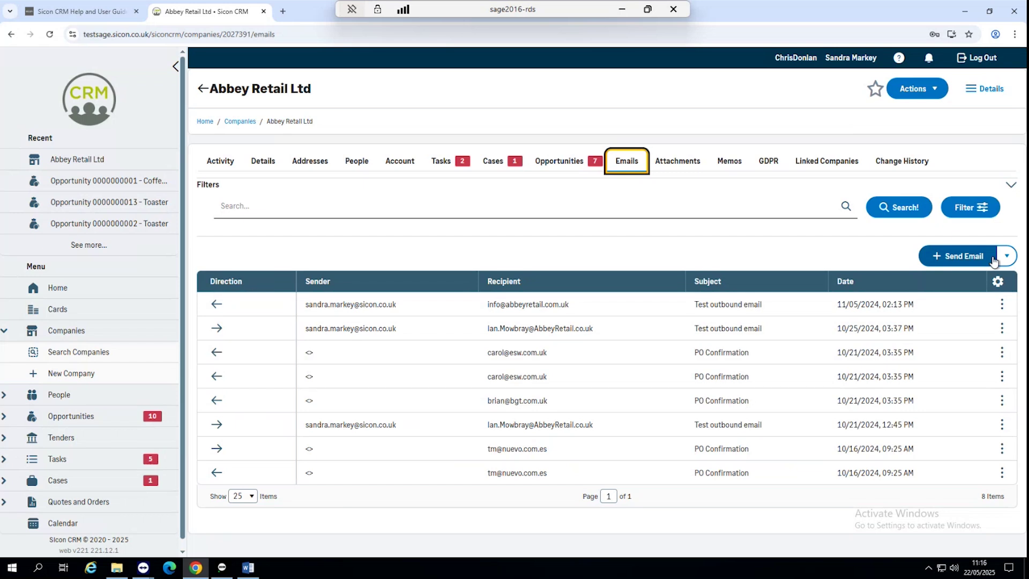
left_click(670, 169)
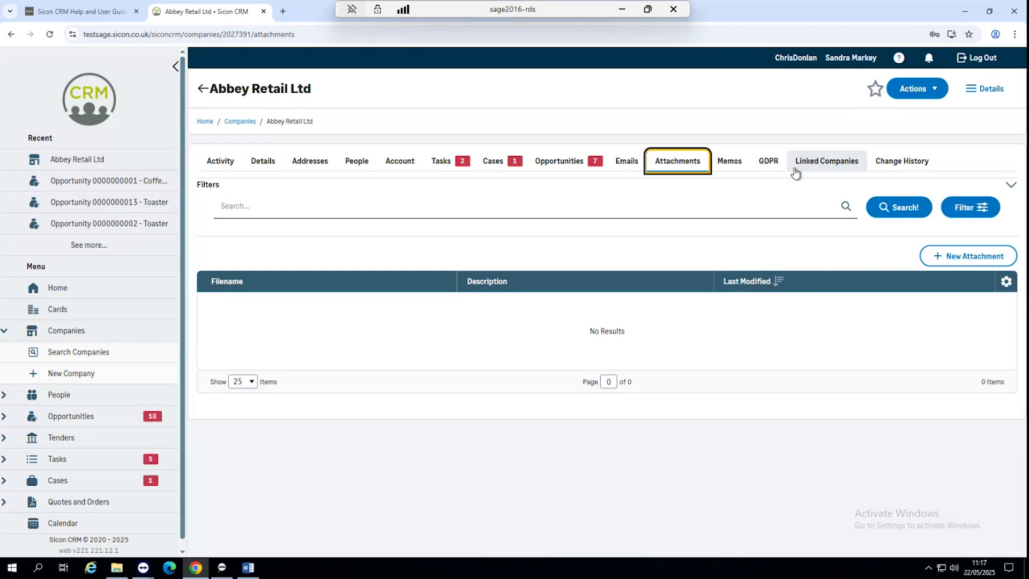
left_click(264, 162)
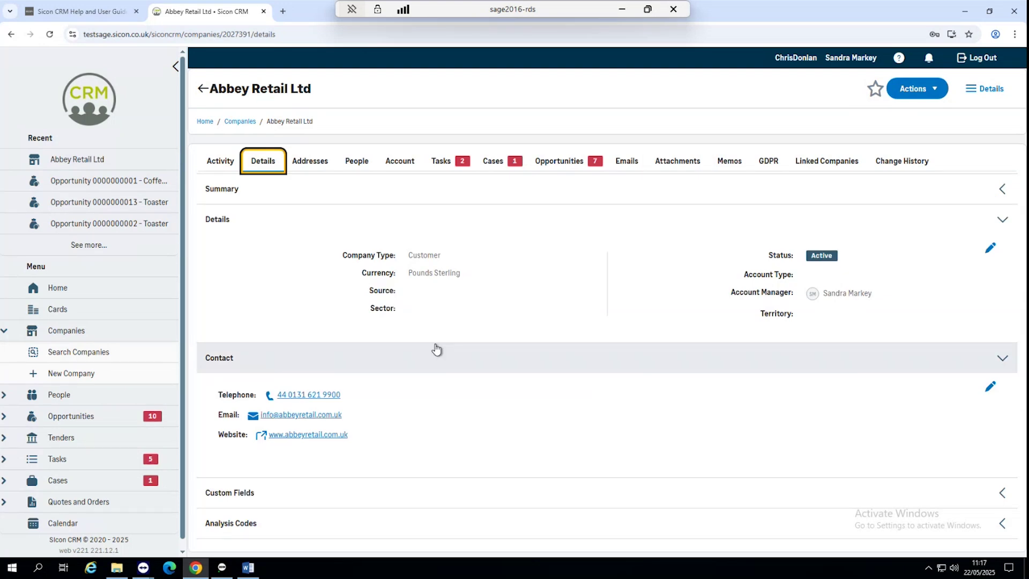
Switch to the mobile Sicon CRM session in TeamViewer, choose Abbey Retail Ltd's warehouse address for directions, and review the other company actions.
mouse_move(143, 572)
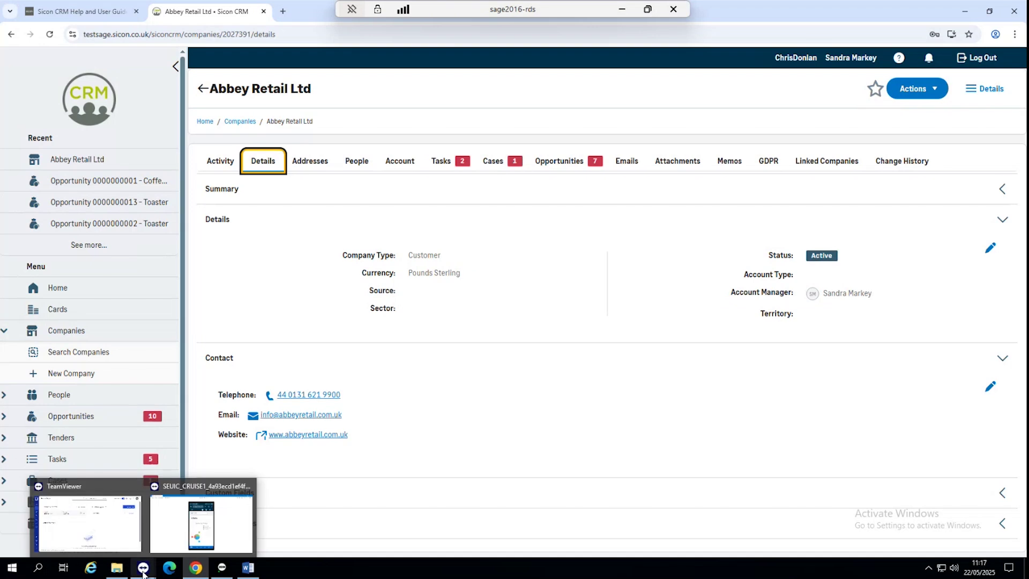
left_click(172, 536)
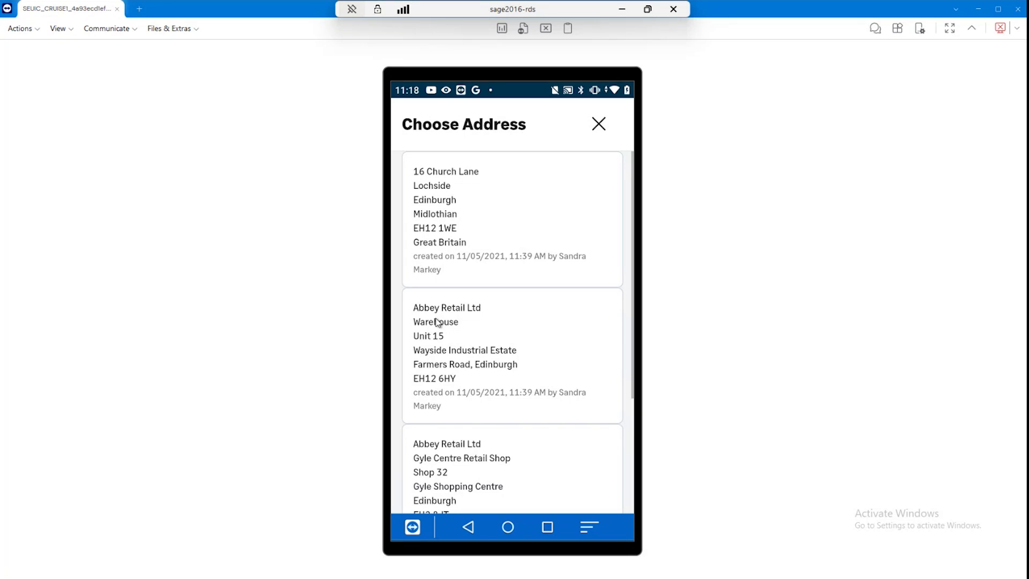
left_click(438, 322)
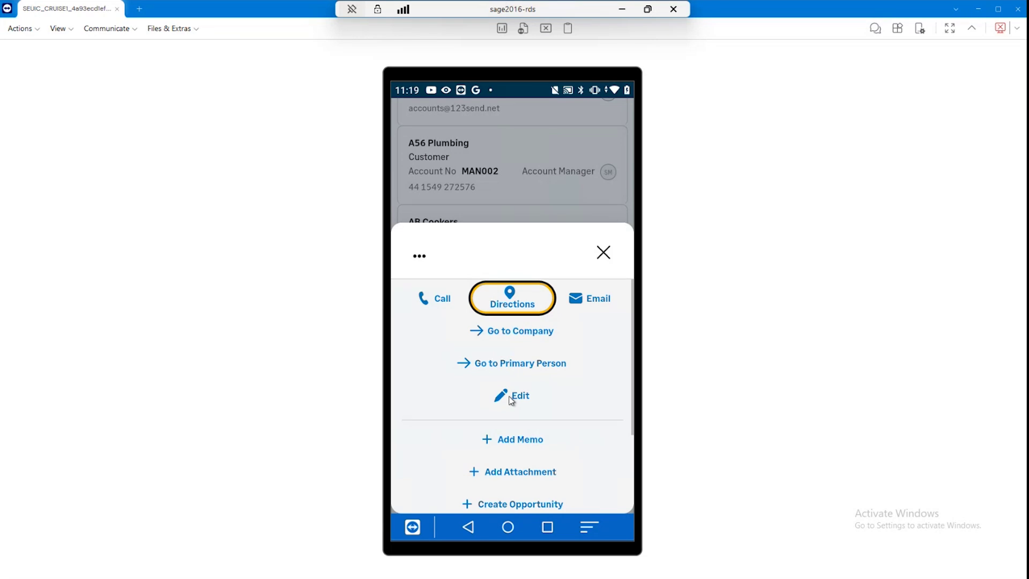
scroll(511, 399, "down", 3)
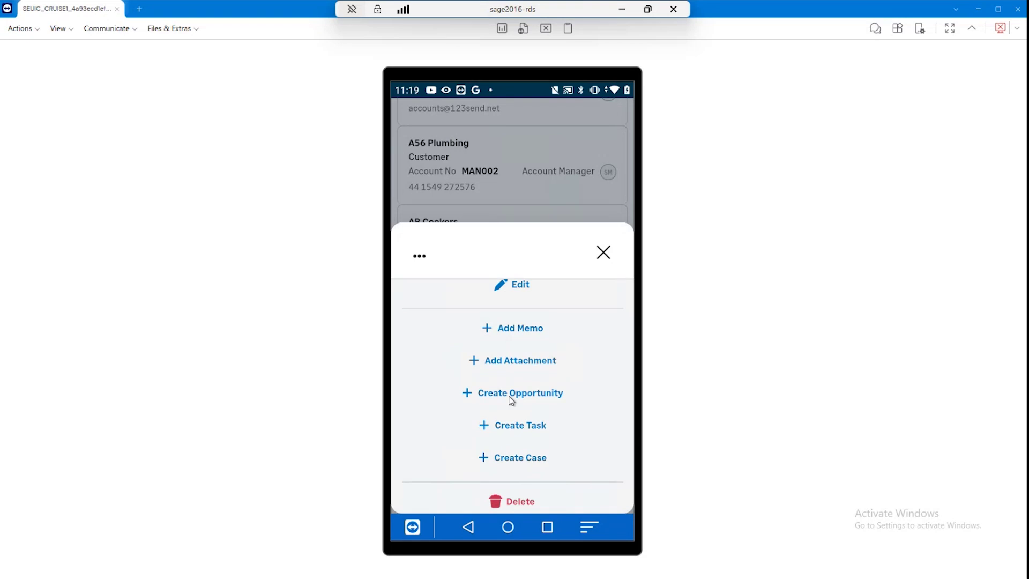
left_click(511, 397)
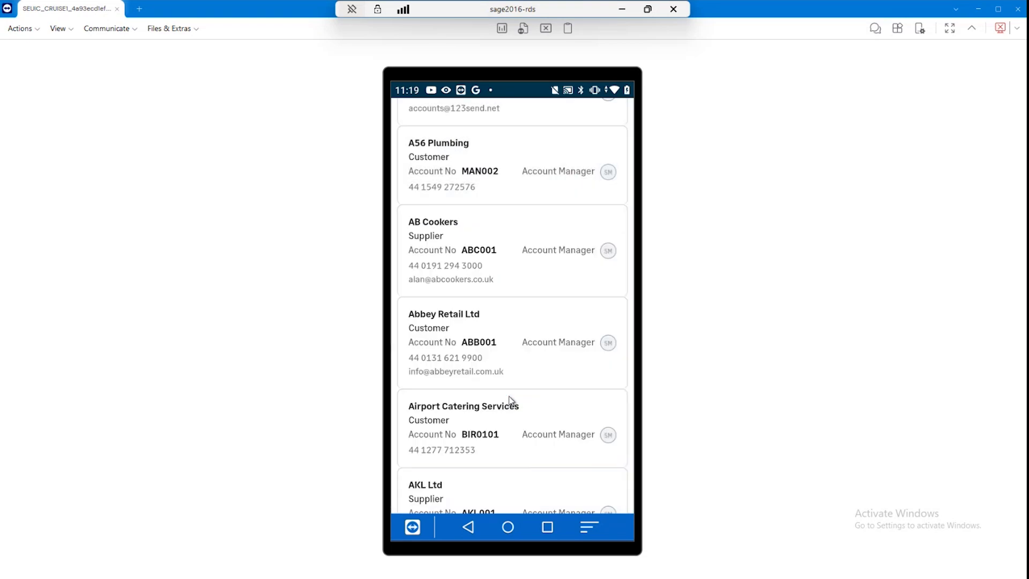